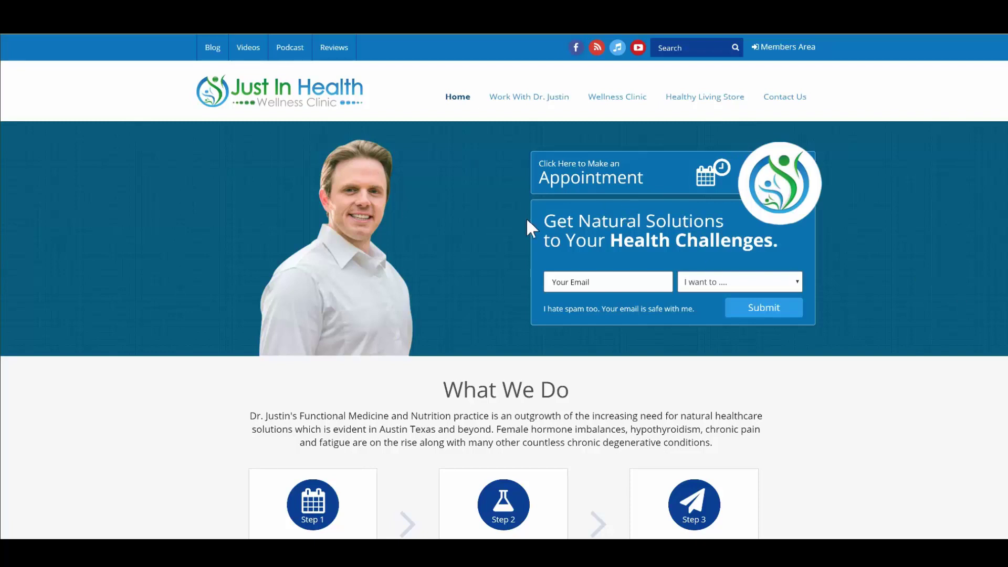
Go to the Members Area patient resources page from the Just In Health home page
{"action": "left_click", "coordinate": [781, 53]}
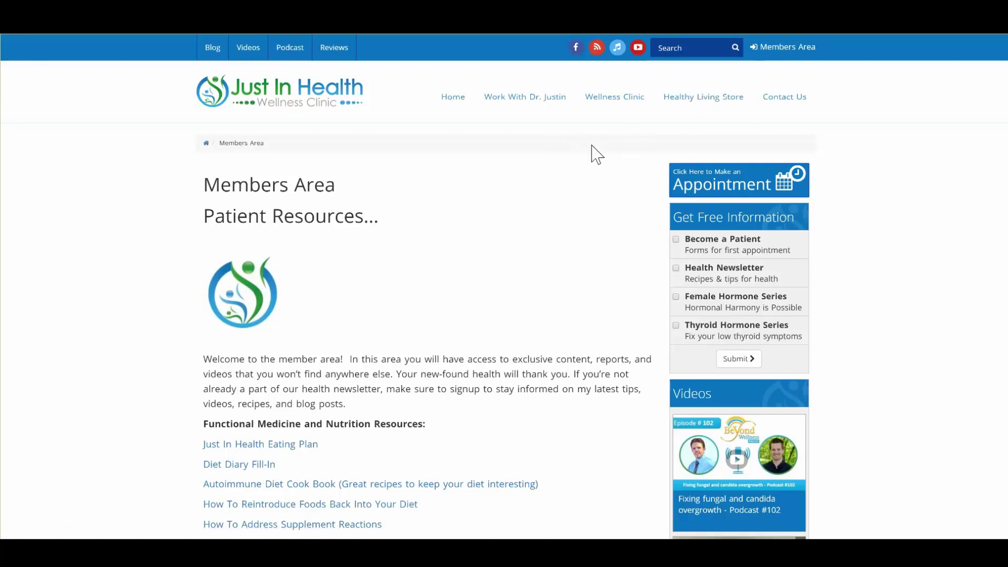
{"action": "scroll", "coordinate": [355, 111], "scroll_direction": "down", "scroll_amount": 1}
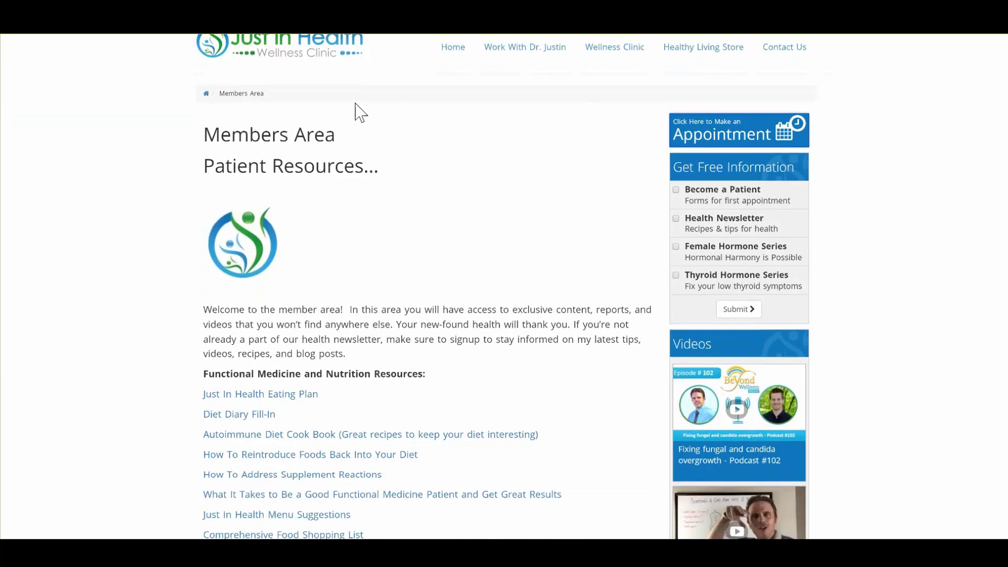
{"action": "scroll", "coordinate": [524, 216], "scroll_direction": "up", "scroll_amount": 2}
{"action": "scroll", "coordinate": [528, 212], "scroll_direction": "down", "scroll_amount": 4}
{"action": "scroll", "coordinate": [531, 212], "scroll_direction": "down", "scroll_amount": 4}
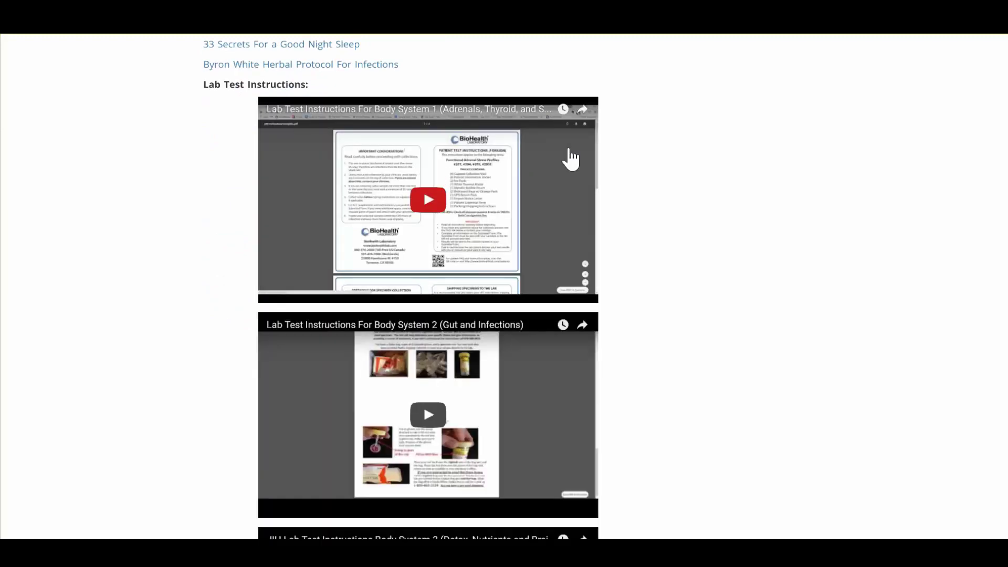
{"action": "scroll", "coordinate": [465, 395], "scroll_direction": "down", "scroll_amount": 1}
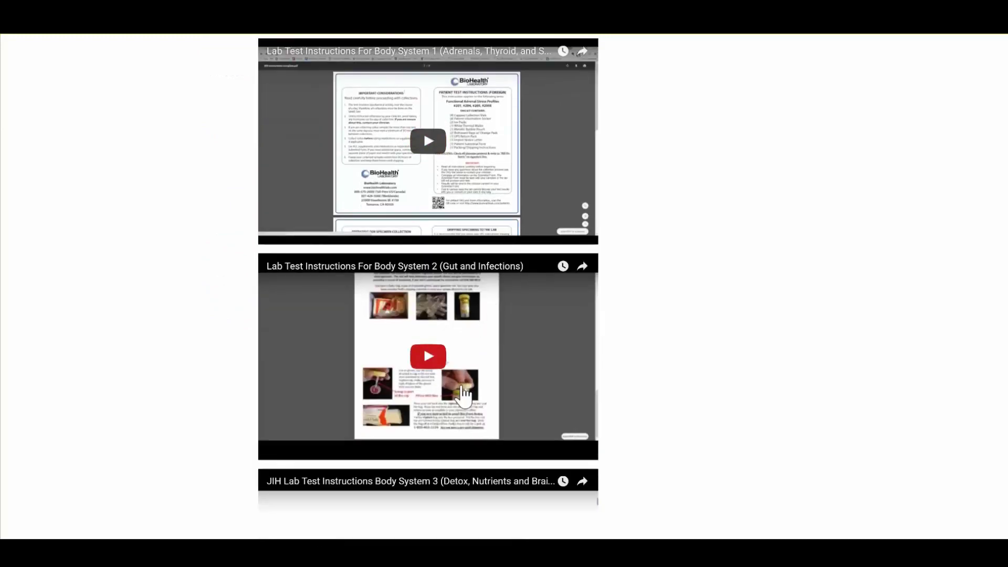
{"action": "scroll", "coordinate": [465, 394], "scroll_direction": "down", "scroll_amount": 2}
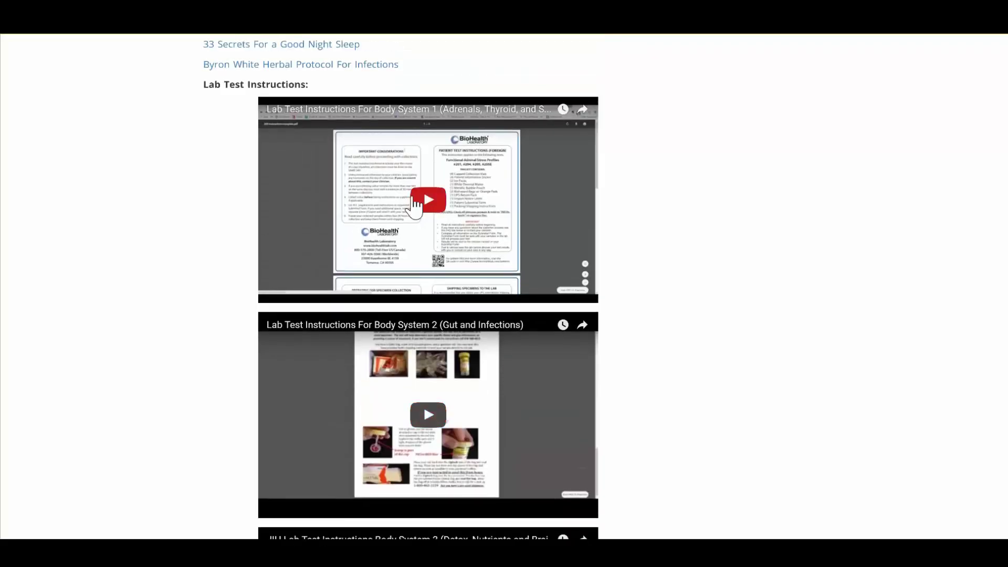
{"action": "scroll", "coordinate": [476, 289], "scroll_direction": "down", "scroll_amount": 1}
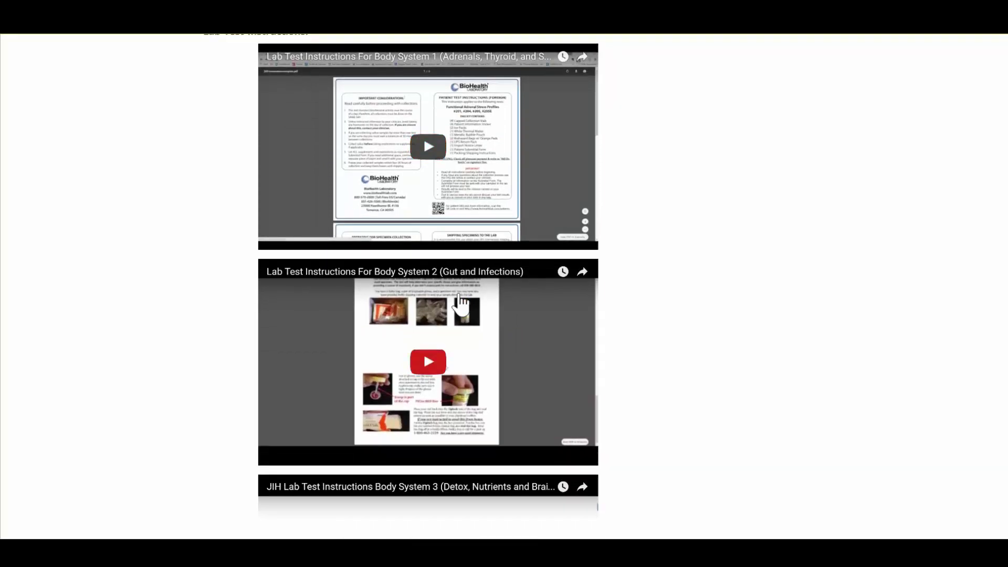
{"action": "scroll", "coordinate": [451, 272], "scroll_direction": "down", "scroll_amount": 1}
{"action": "scroll", "coordinate": [452, 279], "scroll_direction": "down", "scroll_amount": 3}
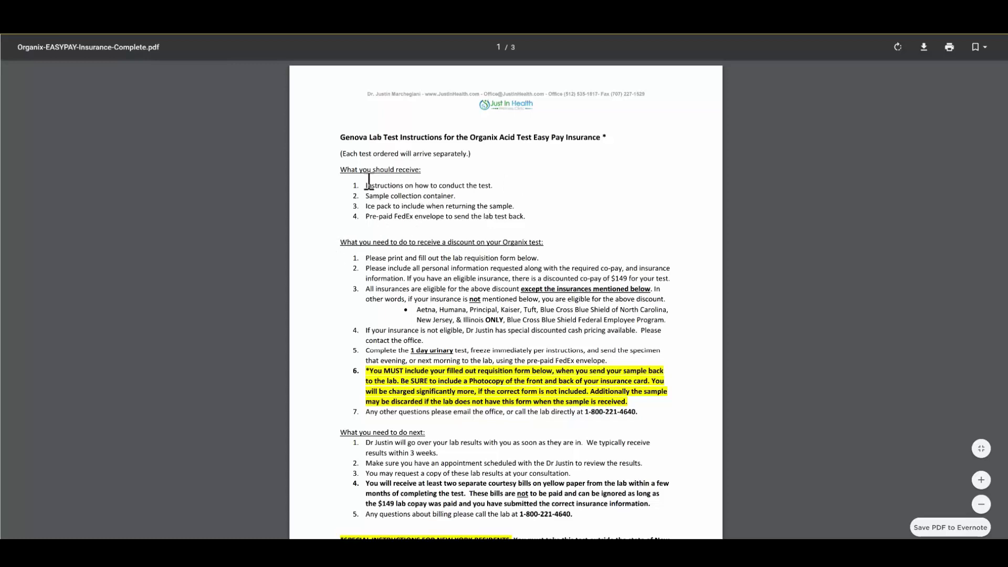
{"action": "mouse_move", "coordinate": [368, 183]}
{"action": "left_mouse_down"}
{"action": "mouse_move", "coordinate": [457, 209]}
{"action": "mouse_move", "coordinate": [450, 219]}
{"action": "left_mouse_up"}
{"action": "left_click", "coordinate": [433, 207]}
{"action": "scroll", "coordinate": [456, 224], "scroll_direction": "down", "scroll_amount": 1}
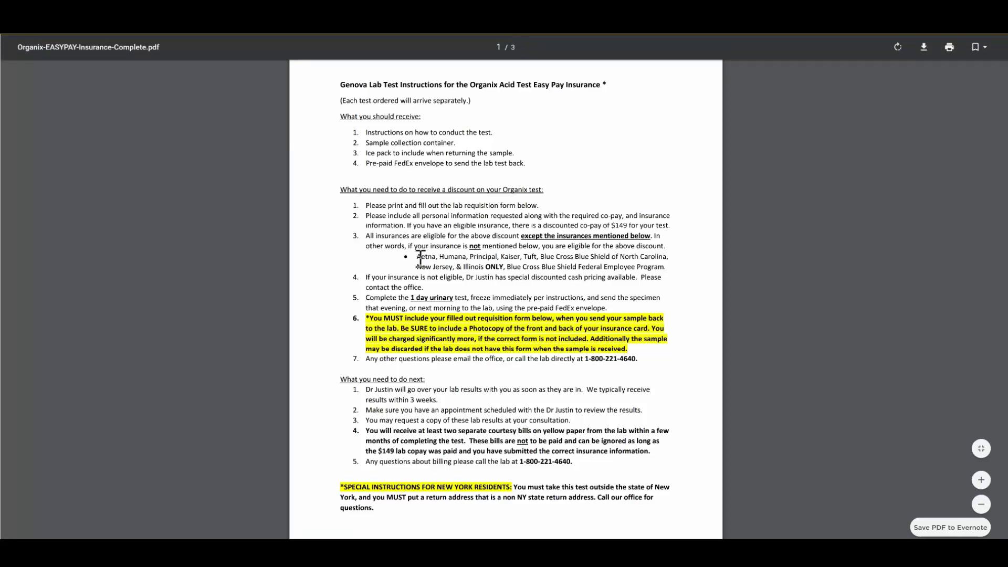
{"action": "left_click_drag", "start_coordinate": [417, 258], "coordinate": [551, 278]}
{"action": "left_click", "coordinate": [472, 262]}
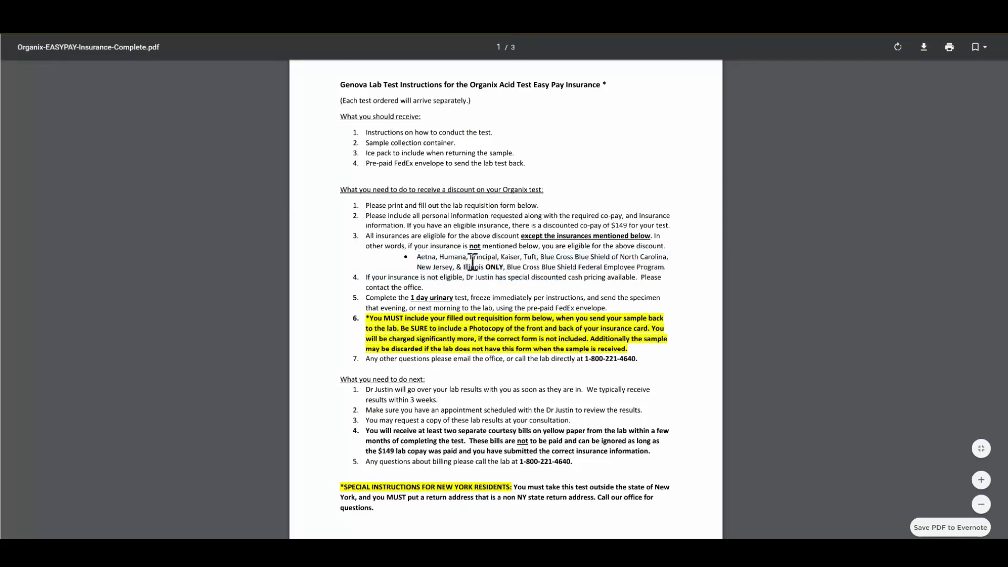
{"action": "left_click_drag", "start_coordinate": [422, 257], "coordinate": [666, 268]}
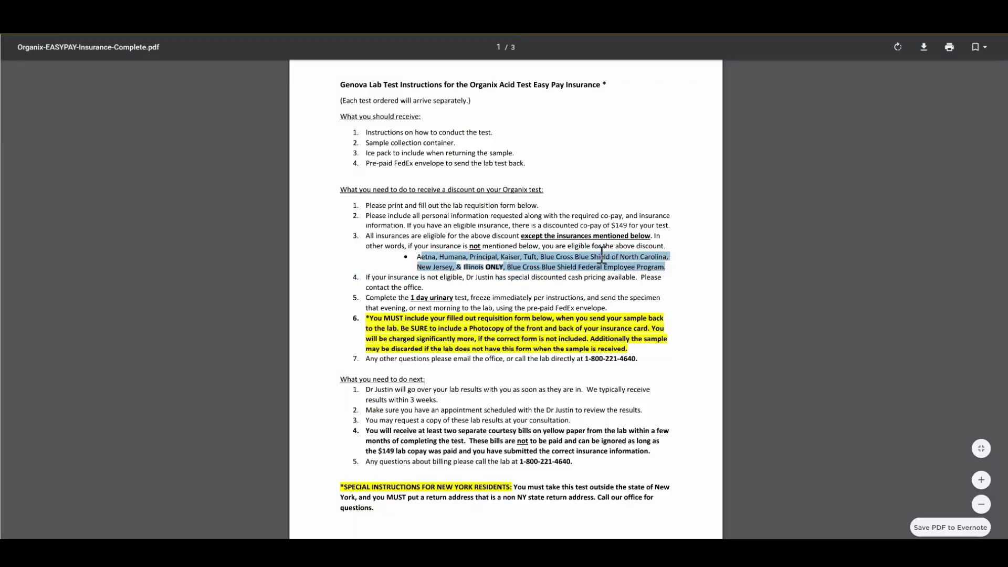
{"action": "left_click", "coordinate": [463, 253]}
{"action": "left_click_drag", "start_coordinate": [433, 257], "coordinate": [668, 268]}
{"action": "left_click", "coordinate": [670, 267]}
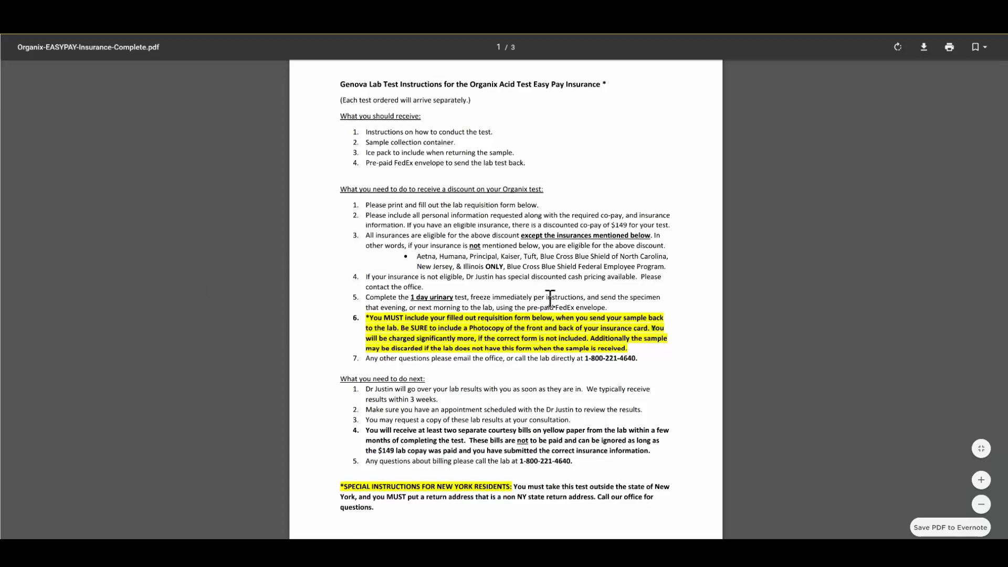
{"action": "scroll", "coordinate": [547, 298], "scroll_direction": "down", "scroll_amount": 1}
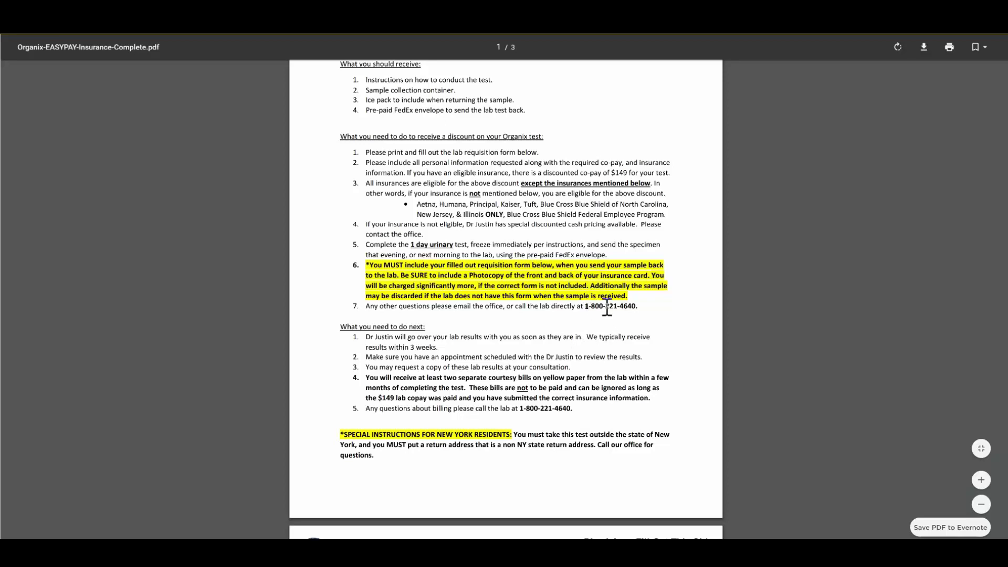
{"action": "left_click_drag", "start_coordinate": [585, 306], "coordinate": [642, 306]}
{"action": "left_click_drag", "start_coordinate": [543, 378], "coordinate": [586, 378]}
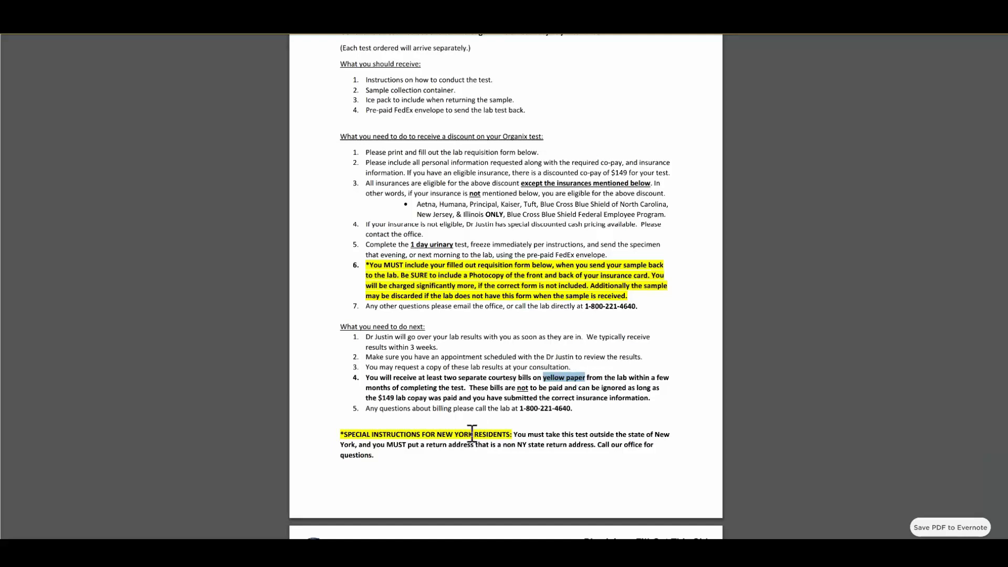
{"action": "left_click_drag", "start_coordinate": [336, 438], "coordinate": [515, 448]}
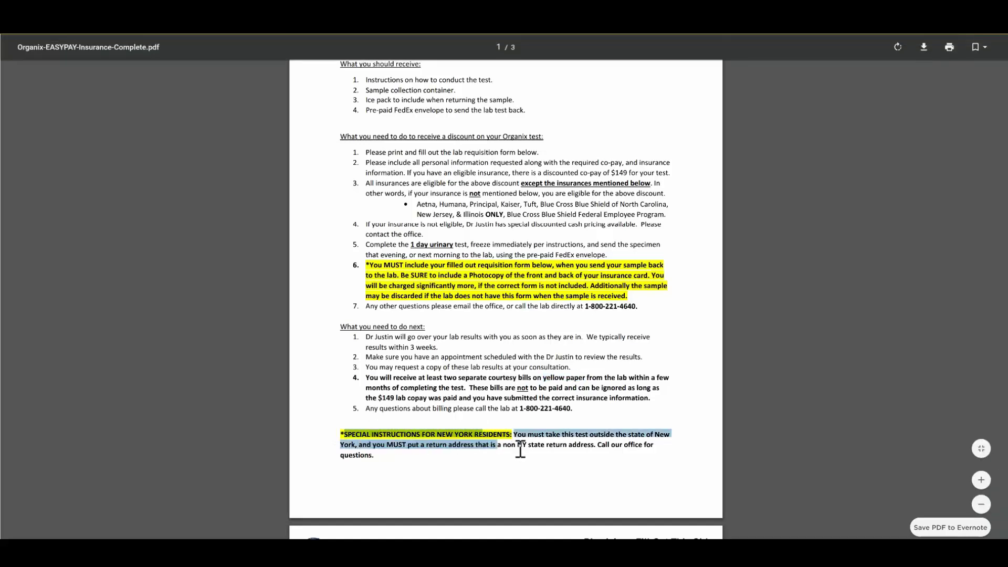
{"action": "left_click", "coordinate": [529, 450]}
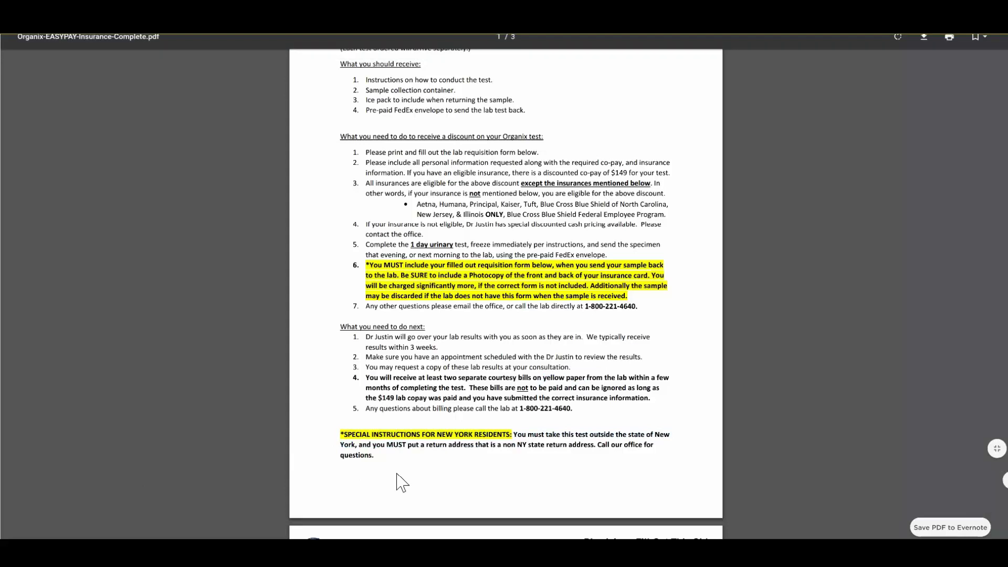
{"action": "scroll", "coordinate": [434, 437], "scroll_direction": "up", "scroll_amount": 3}
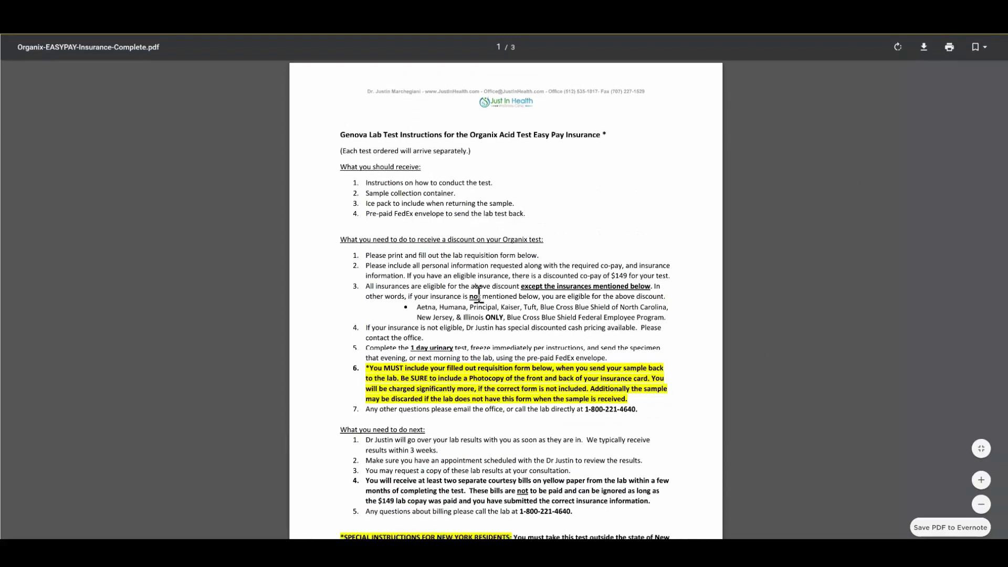
{"action": "scroll", "coordinate": [480, 292], "scroll_direction": "down", "scroll_amount": 2}
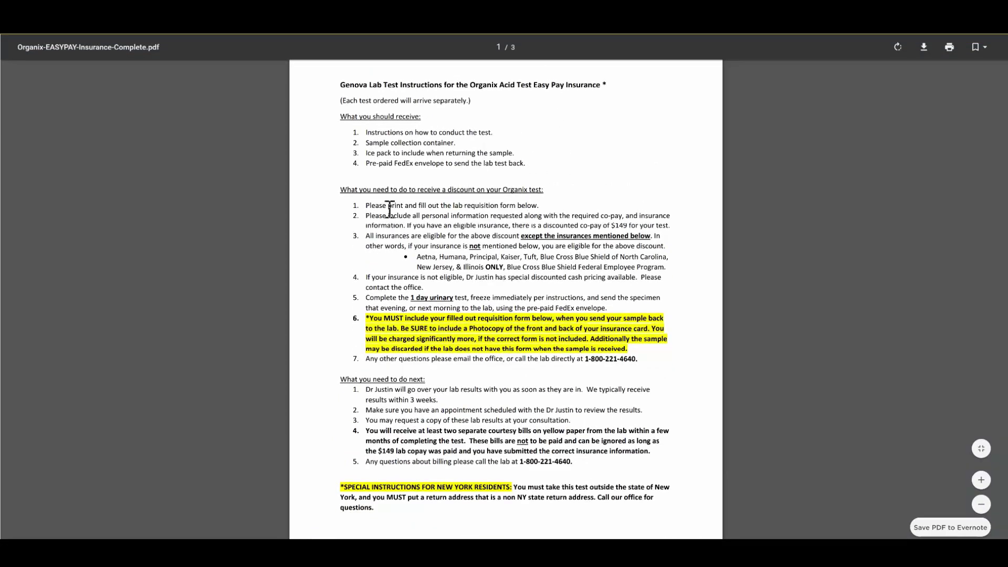
{"action": "scroll", "coordinate": [466, 268], "scroll_direction": "down", "scroll_amount": 5}
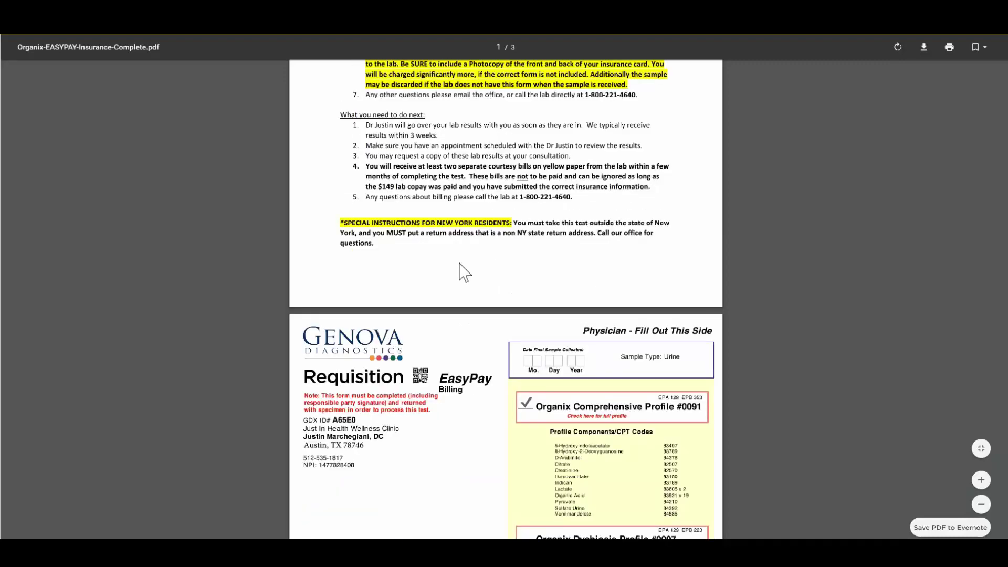
{"action": "scroll", "coordinate": [465, 272], "scroll_direction": "down", "scroll_amount": 3}
{"action": "scroll", "coordinate": [466, 273], "scroll_direction": "down", "scroll_amount": 2}
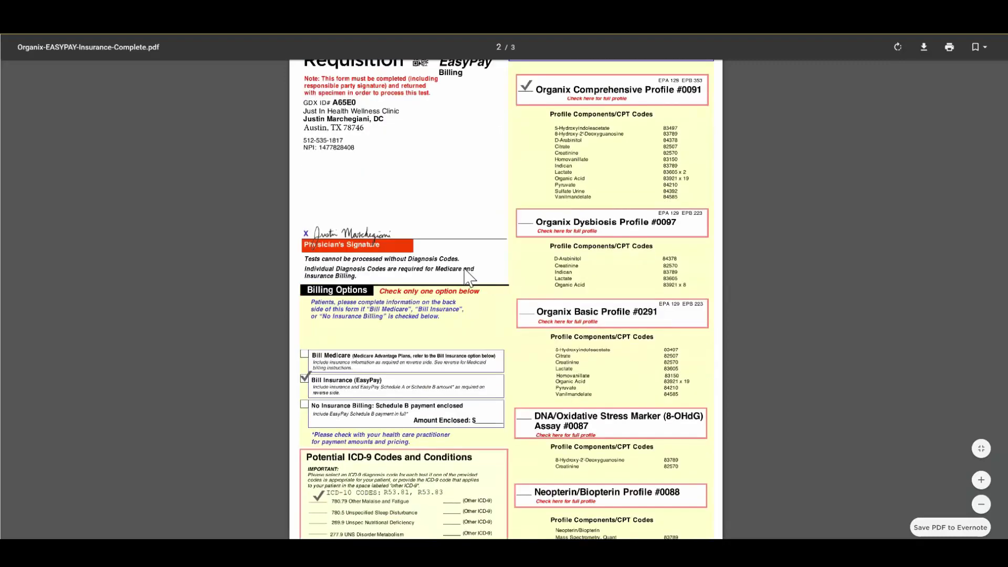
{"action": "scroll", "coordinate": [466, 274], "scroll_direction": "down", "scroll_amount": 2}
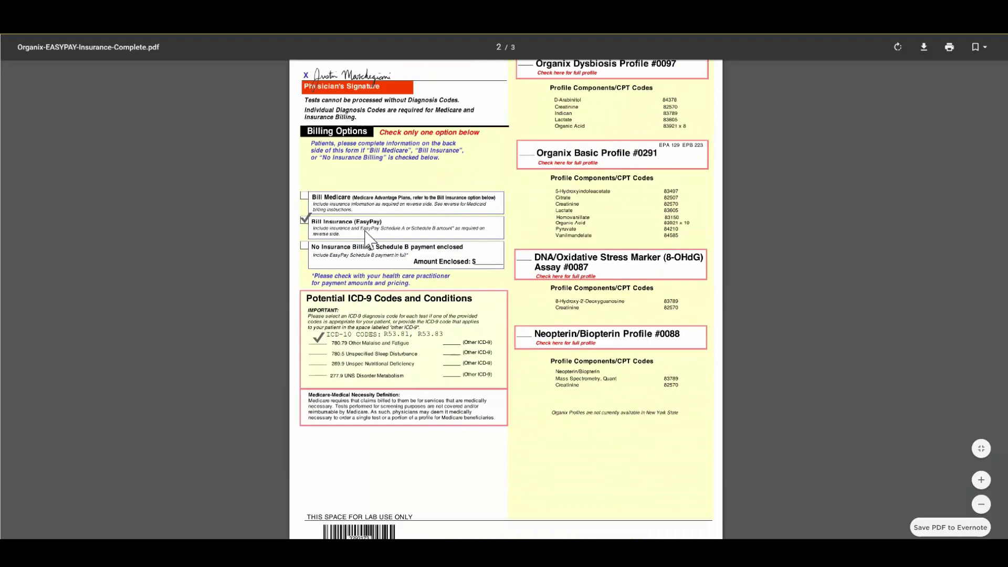
{"action": "scroll", "coordinate": [538, 226], "scroll_direction": "up", "scroll_amount": 1}
{"action": "scroll", "coordinate": [516, 228], "scroll_direction": "up", "scroll_amount": 2}
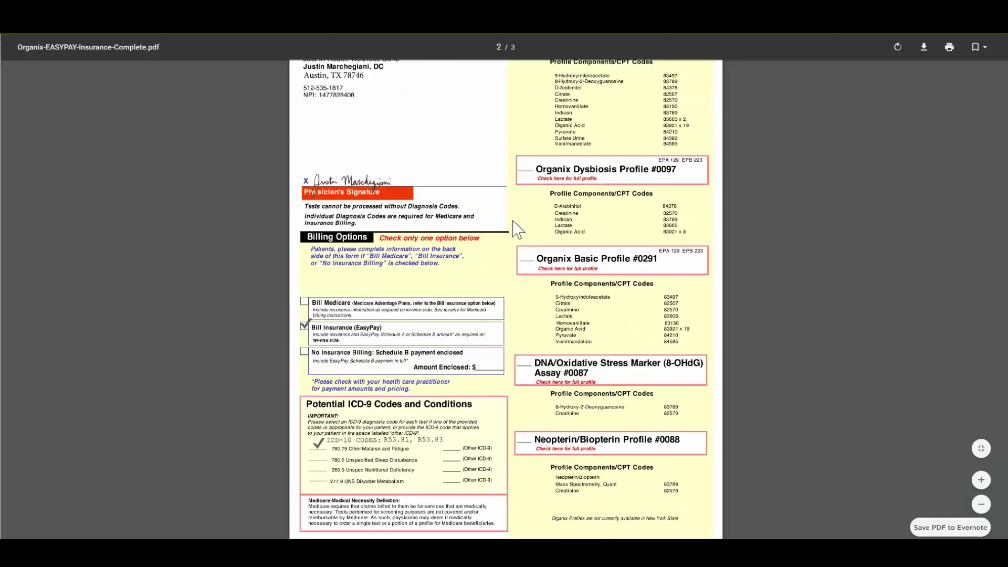
{"action": "scroll", "coordinate": [559, 154], "scroll_direction": "up", "scroll_amount": 2}
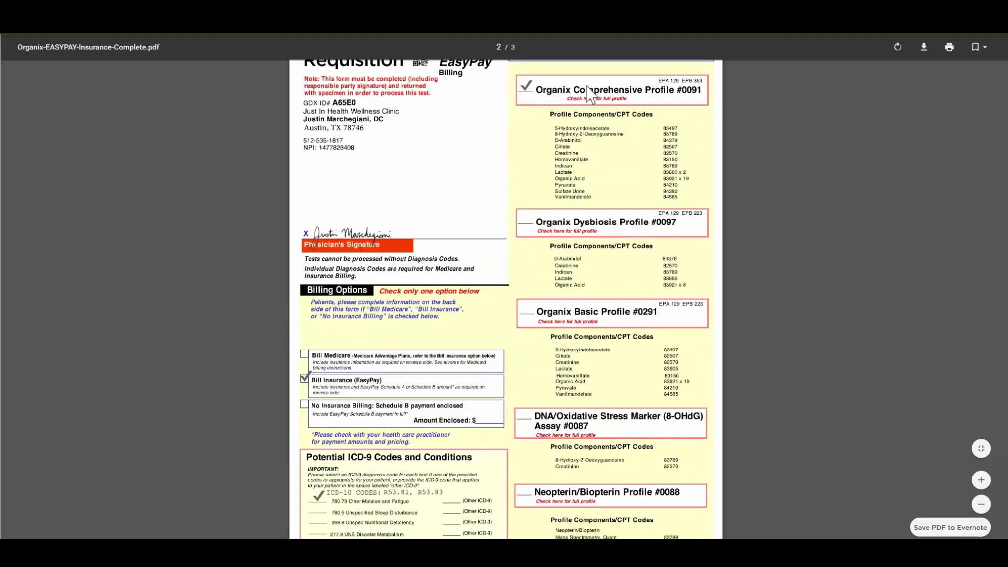
{"action": "scroll", "coordinate": [555, 323], "scroll_direction": "down", "scroll_amount": 2}
{"action": "scroll", "coordinate": [537, 327], "scroll_direction": "down", "scroll_amount": 6}
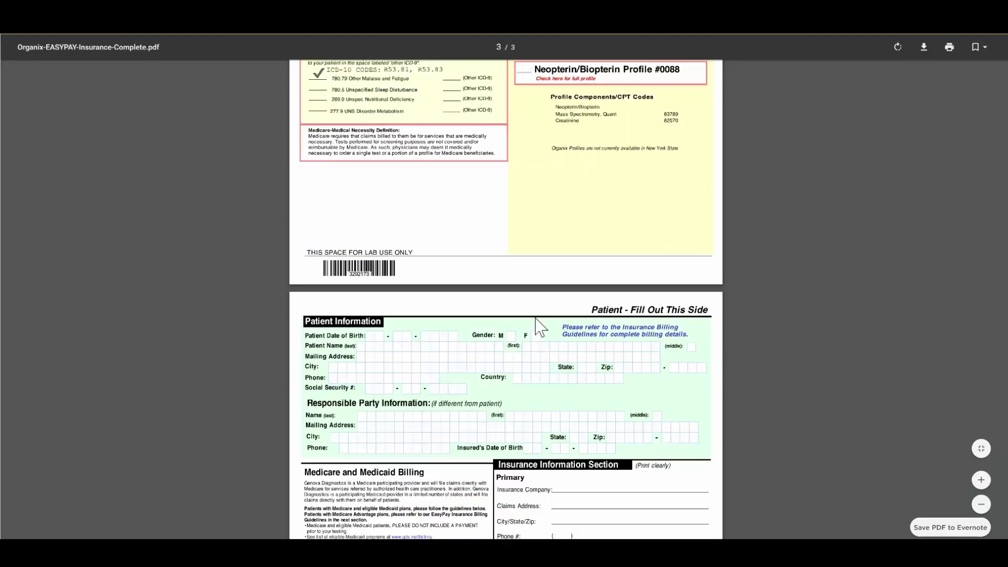
{"action": "scroll", "coordinate": [536, 322], "scroll_direction": "down", "scroll_amount": 3}
{"action": "scroll", "coordinate": [512, 311], "scroll_direction": "down", "scroll_amount": 4}
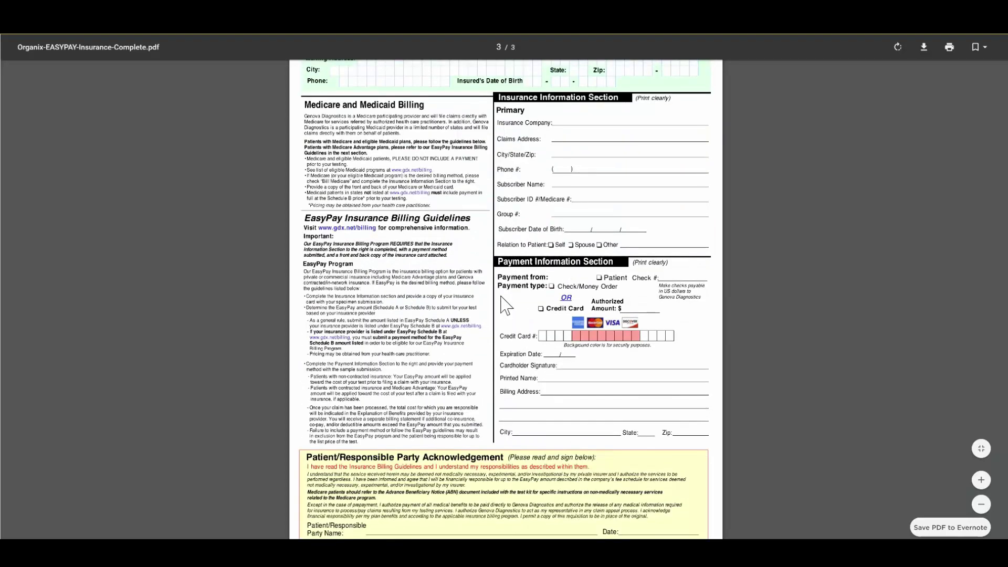
{"action": "scroll", "coordinate": [508, 284], "scroll_direction": "up", "scroll_amount": 2}
{"action": "scroll", "coordinate": [524, 213], "scroll_direction": "up", "scroll_amount": 1}
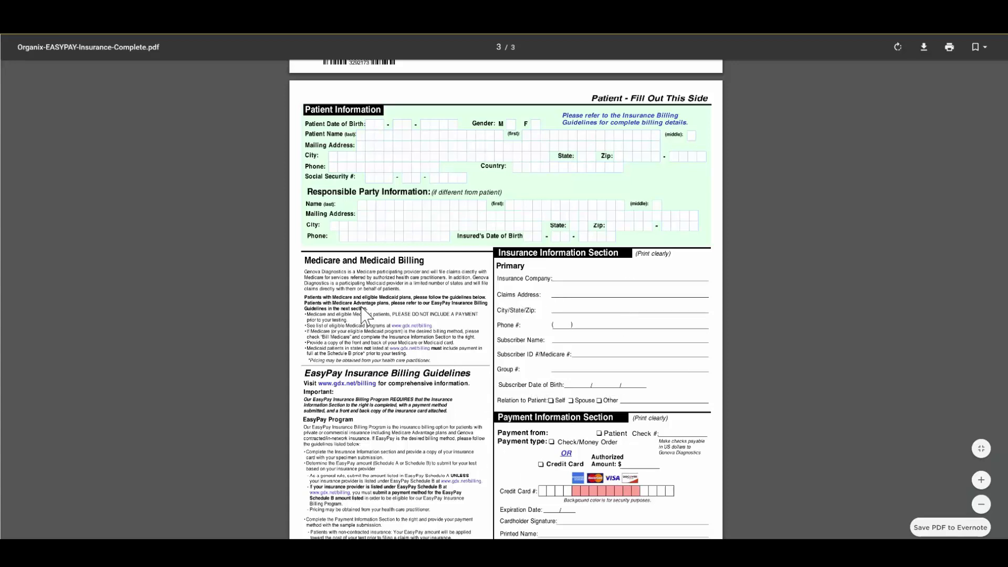
{"action": "scroll", "coordinate": [365, 315], "scroll_direction": "down", "scroll_amount": 2}
{"action": "scroll", "coordinate": [364, 315], "scroll_direction": "down", "scroll_amount": 3}
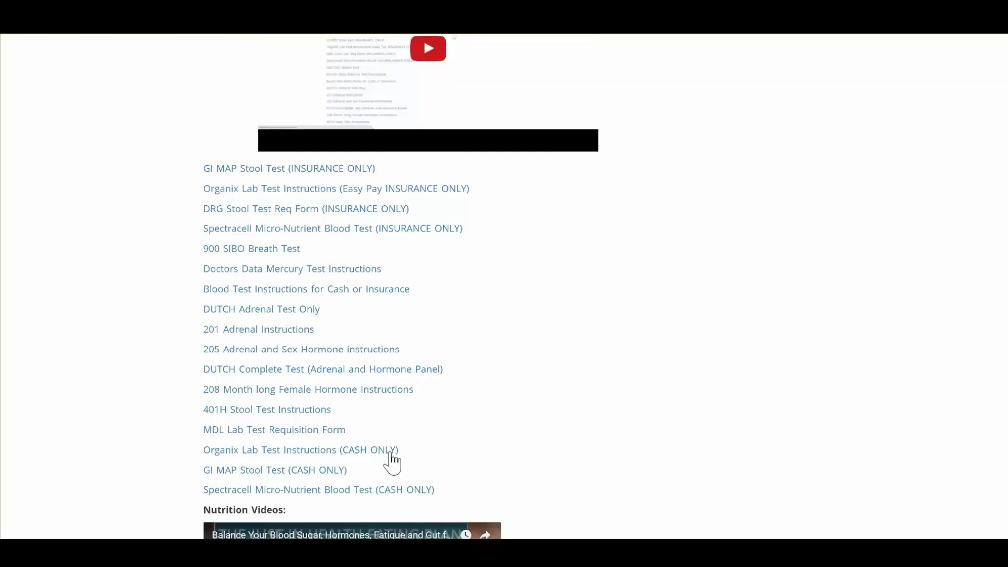
View the Organix Lab Test Instructions (CASH ONLY) PDF from the members page
{"action": "left_click", "coordinate": [368, 455]}
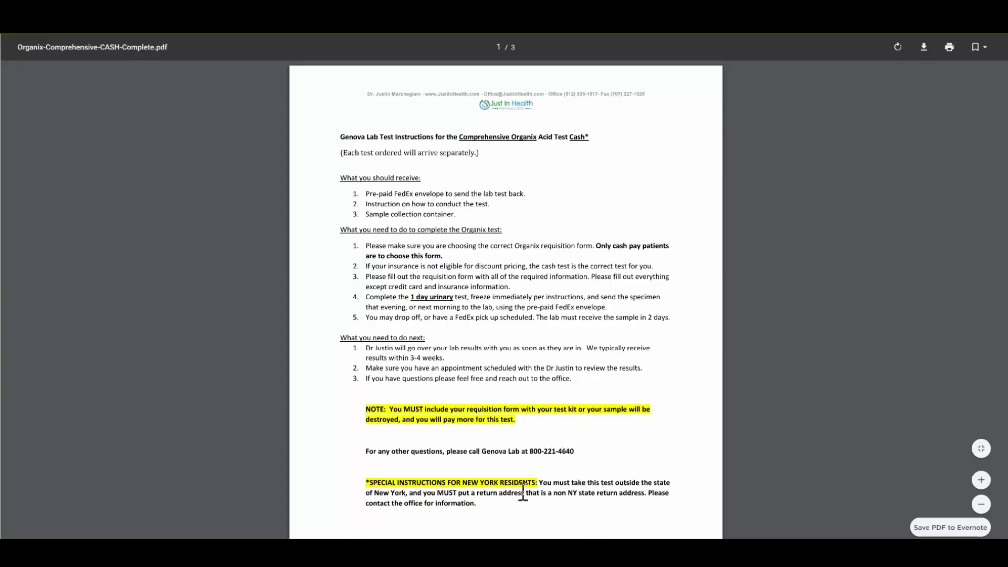
Select the highlighted NOTE paragraph about requisition forms in the Organix cash PDF
{"action": "left_click_drag", "start_coordinate": [521, 422], "coordinate": [387, 400]}
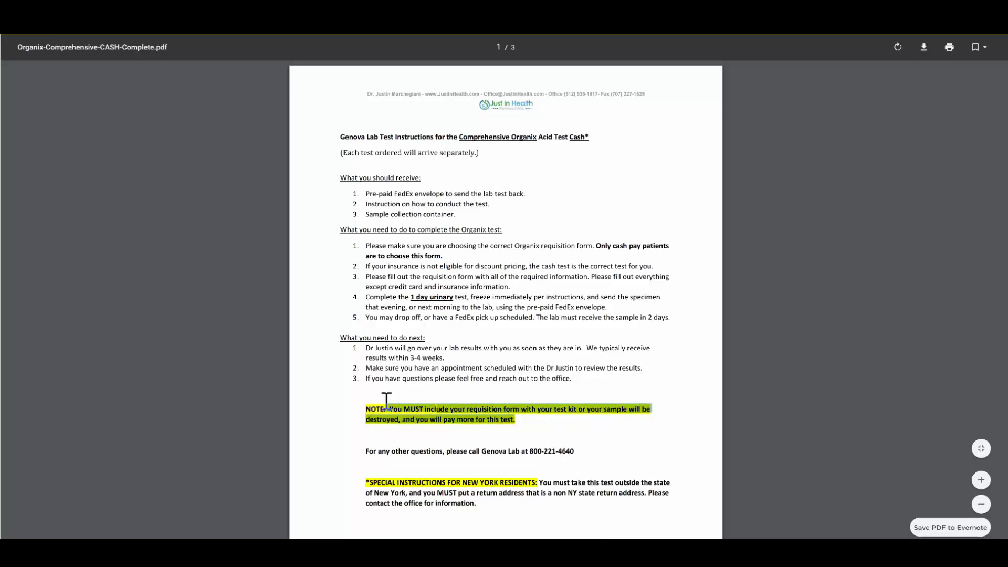
{"action": "scroll", "coordinate": [462, 401], "scroll_direction": "down", "scroll_amount": 3}
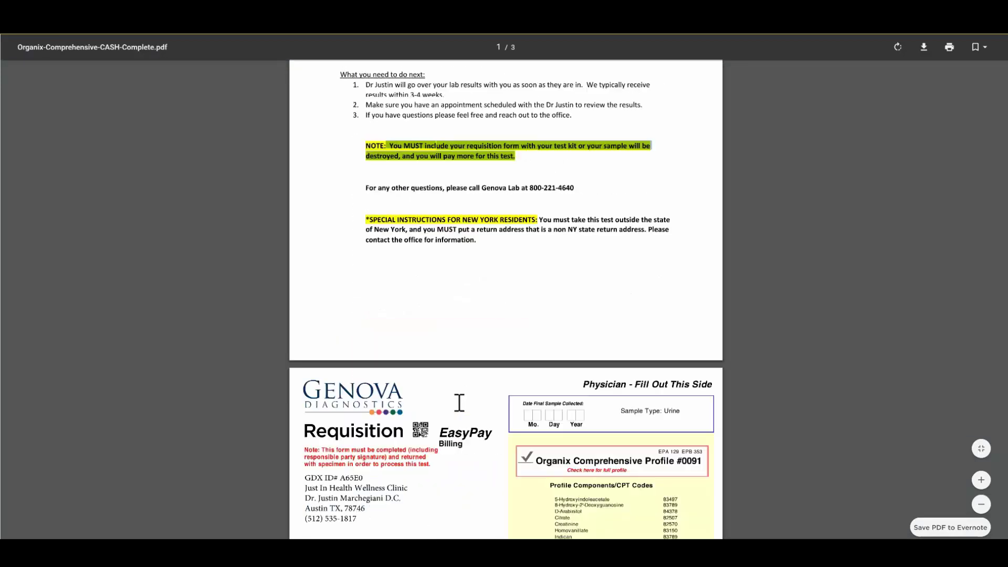
{"action": "scroll", "coordinate": [462, 401], "scroll_direction": "down", "scroll_amount": 1}
{"action": "scroll", "coordinate": [462, 402], "scroll_direction": "down", "scroll_amount": 3}
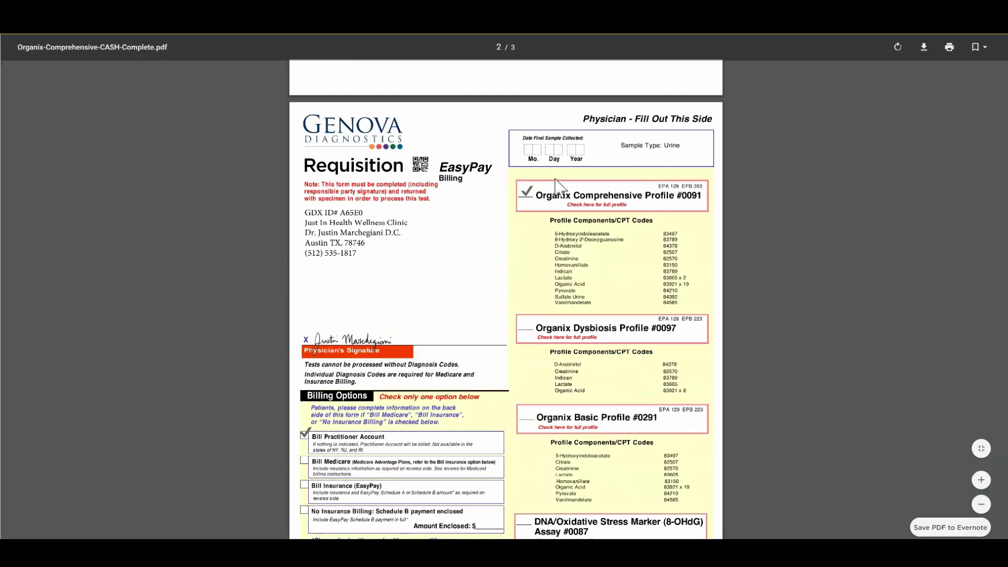
{"action": "scroll", "coordinate": [275, 382], "scroll_direction": "down", "scroll_amount": 1}
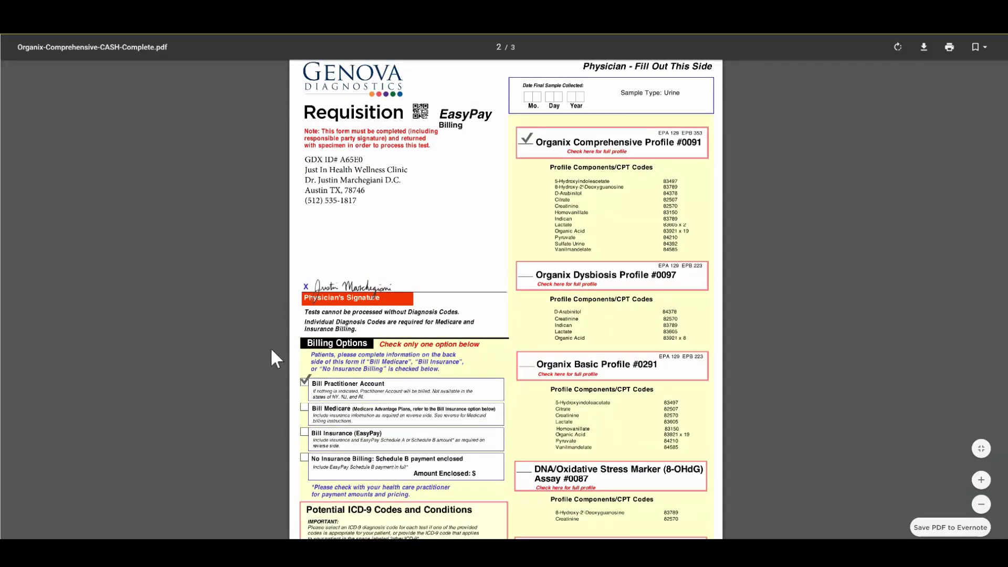
{"action": "scroll", "coordinate": [450, 277], "scroll_direction": "down", "scroll_amount": 3}
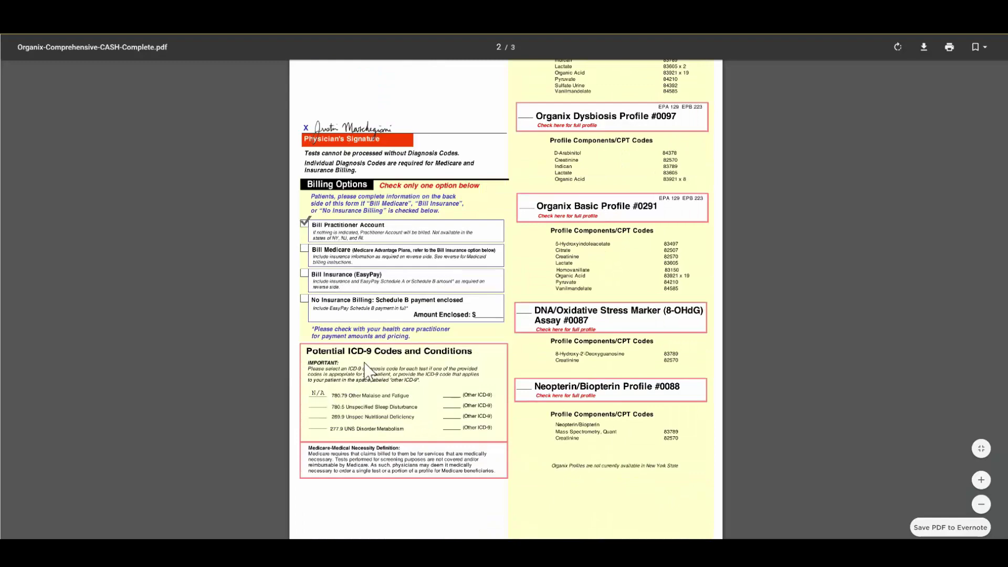
{"action": "scroll", "coordinate": [434, 291], "scroll_direction": "down", "scroll_amount": 1}
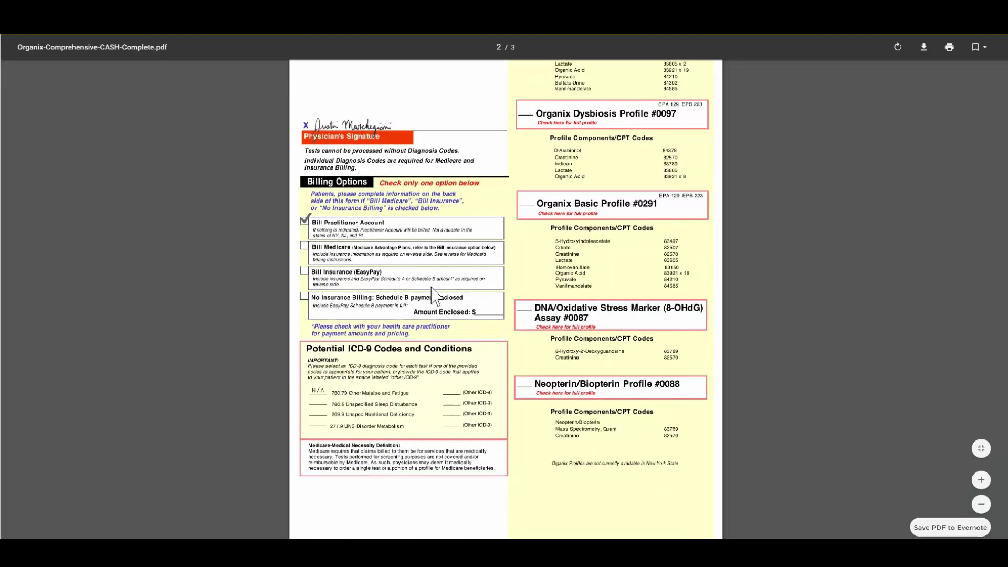
{"action": "scroll", "coordinate": [438, 297], "scroll_direction": "down", "scroll_amount": 1}
{"action": "scroll", "coordinate": [449, 306], "scroll_direction": "down", "scroll_amount": 5}
{"action": "scroll", "coordinate": [445, 304], "scroll_direction": "down", "scroll_amount": 5}
{"action": "scroll", "coordinate": [434, 252], "scroll_direction": "down", "scroll_amount": 5}
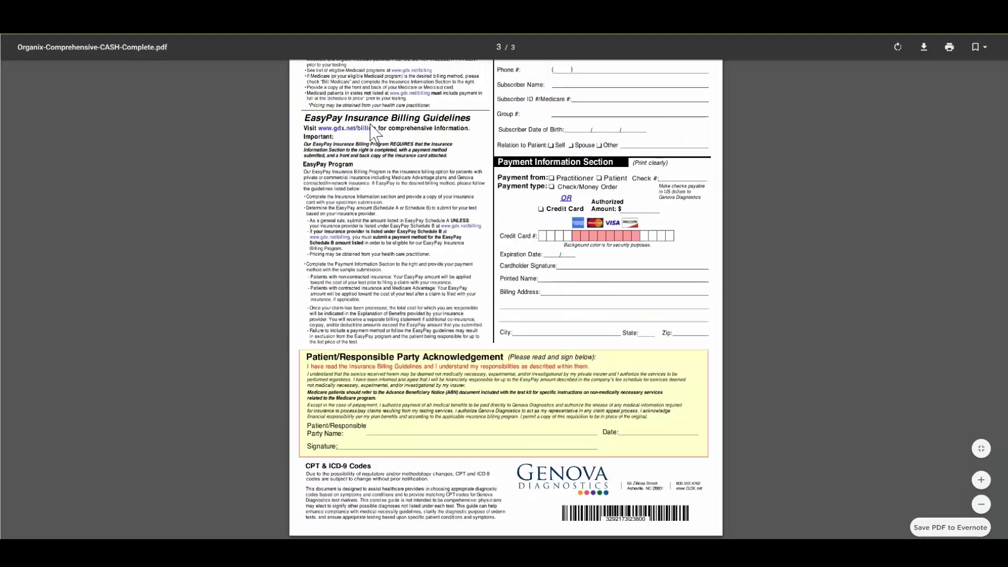
{"action": "scroll", "coordinate": [421, 208], "scroll_direction": "up", "scroll_amount": 2}
{"action": "scroll", "coordinate": [441, 173], "scroll_direction": "up", "scroll_amount": 2}
{"action": "scroll", "coordinate": [465, 135], "scroll_direction": "up", "scroll_amount": 1}
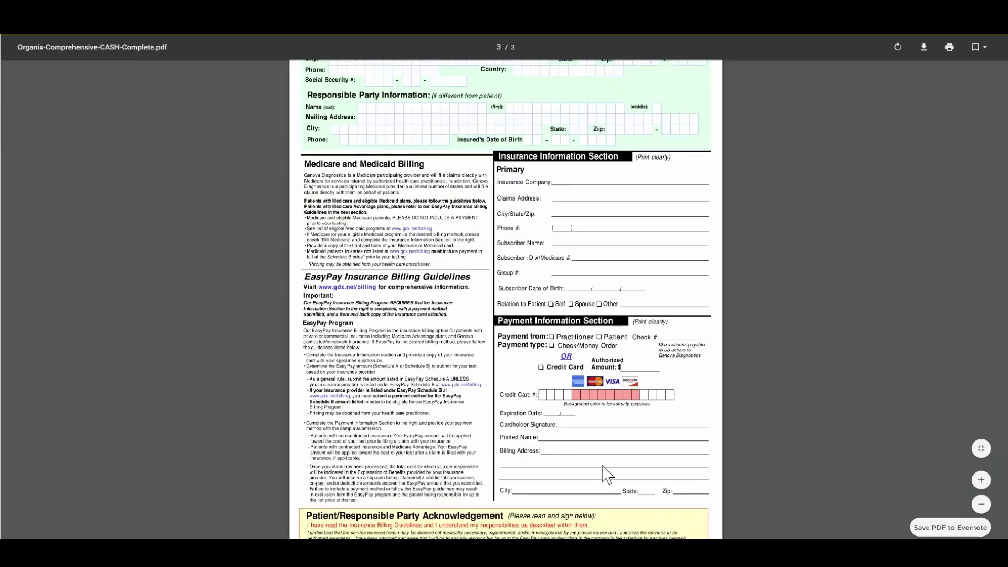
{"action": "scroll", "coordinate": [591, 263], "scroll_direction": "down", "scroll_amount": 1}
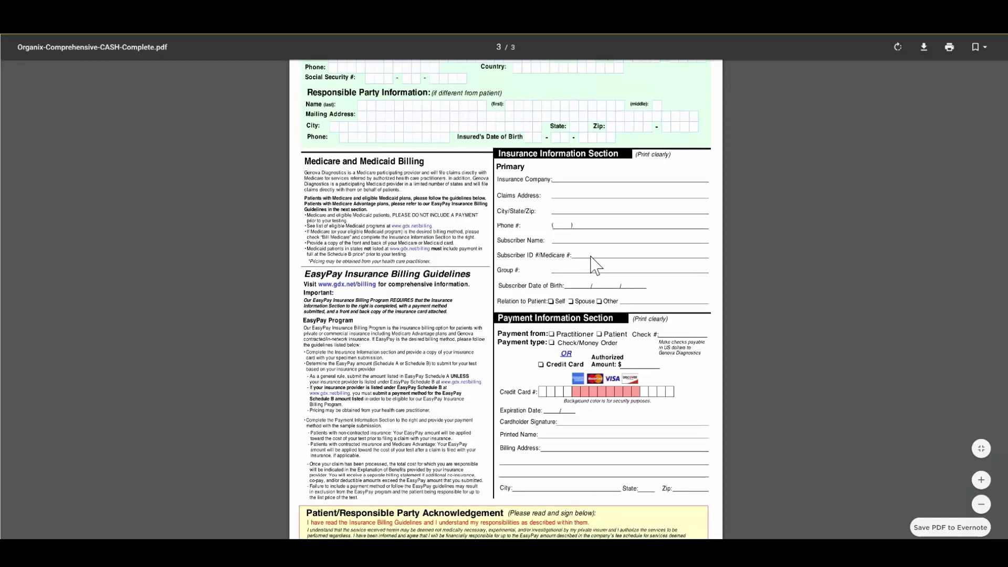
{"action": "scroll", "coordinate": [512, 393], "scroll_direction": "down", "scroll_amount": 2}
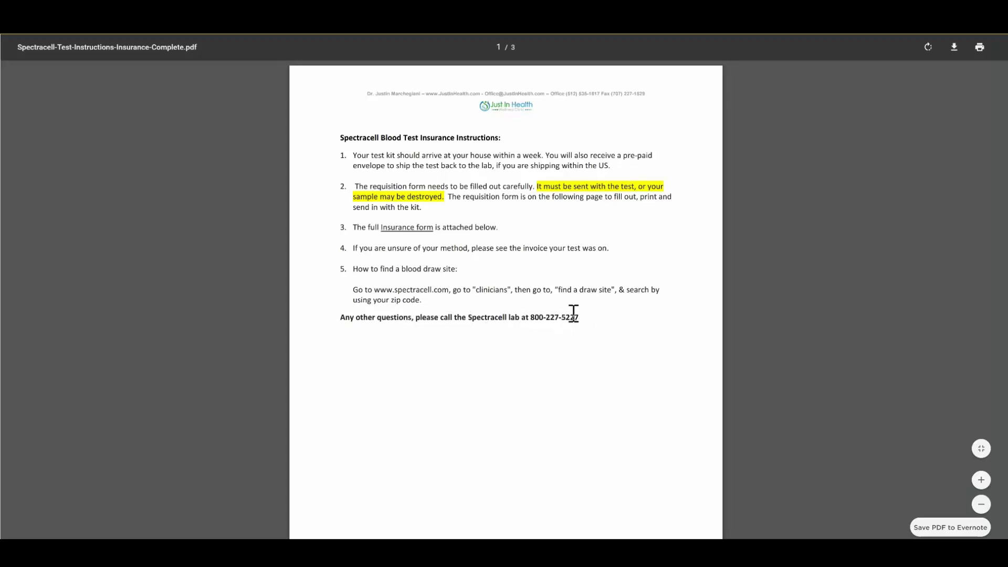
{"action": "scroll", "coordinate": [551, 330], "scroll_direction": "down", "scroll_amount": 1}
{"action": "scroll", "coordinate": [551, 331], "scroll_direction": "down", "scroll_amount": 5}
{"action": "scroll", "coordinate": [551, 331], "scroll_direction": "down", "scroll_amount": 4}
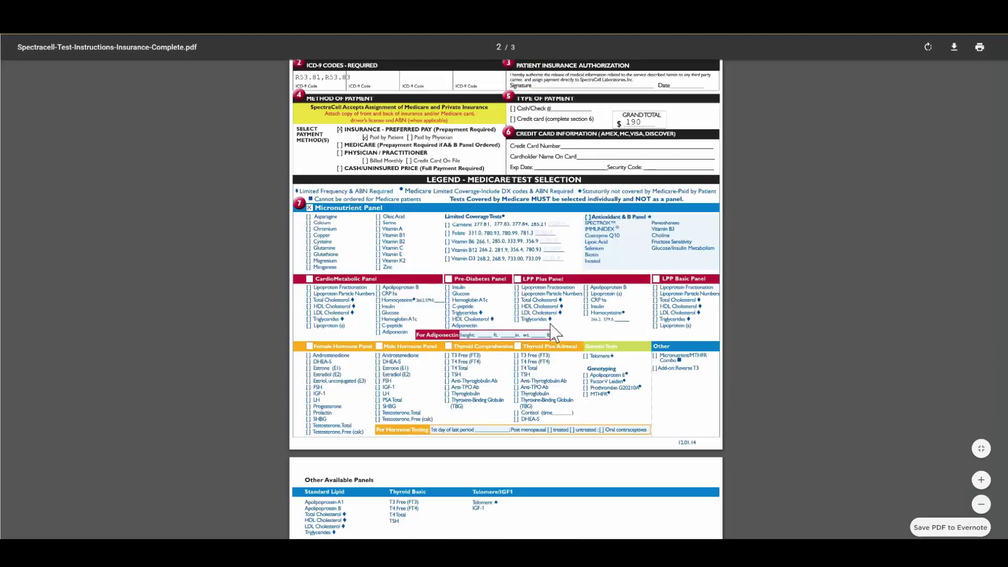
{"action": "scroll", "coordinate": [551, 331], "scroll_direction": "up", "scroll_amount": 3}
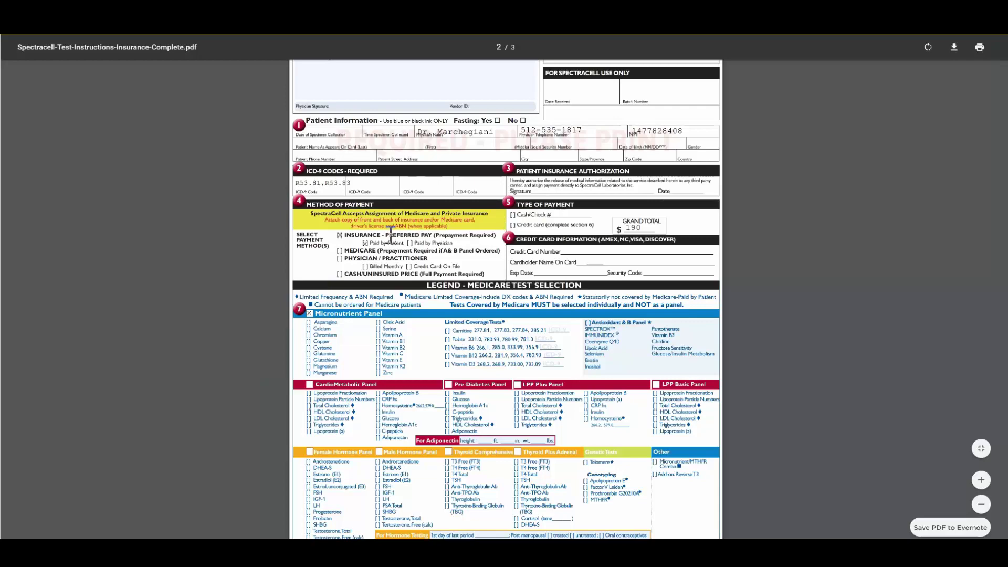
{"action": "scroll", "coordinate": [453, 269], "scroll_direction": "down", "scroll_amount": 2}
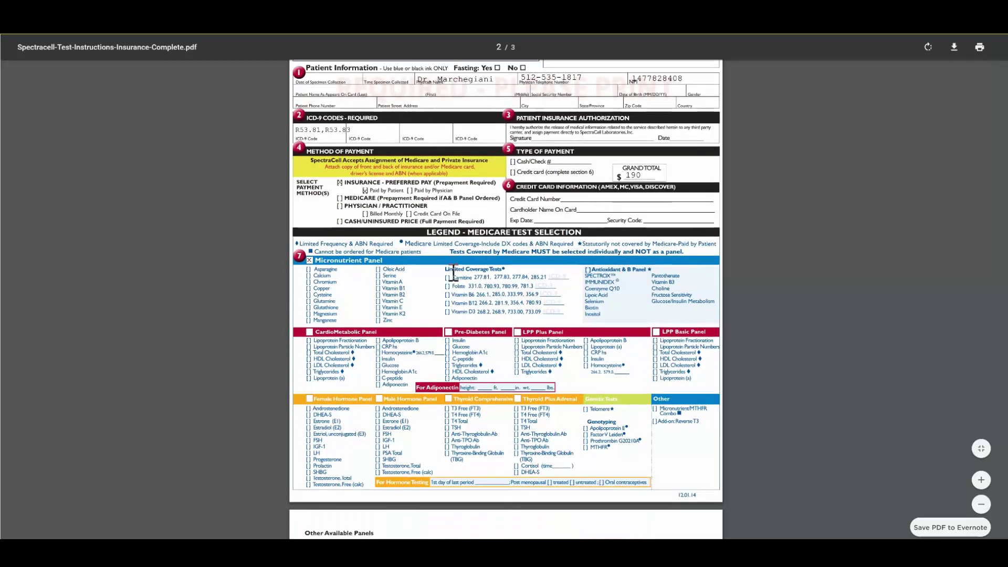
{"action": "scroll", "coordinate": [452, 273], "scroll_direction": "down", "scroll_amount": 5}
{"action": "scroll", "coordinate": [455, 277], "scroll_direction": "down", "scroll_amount": 7}
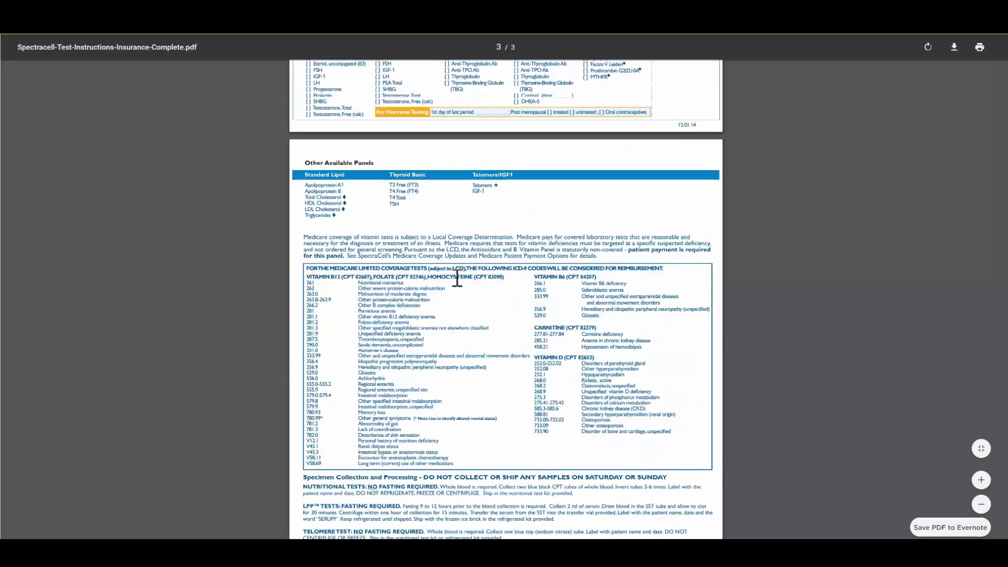
{"action": "scroll", "coordinate": [461, 285], "scroll_direction": "down", "scroll_amount": 2}
{"action": "scroll", "coordinate": [464, 292], "scroll_direction": "down", "scroll_amount": 4}
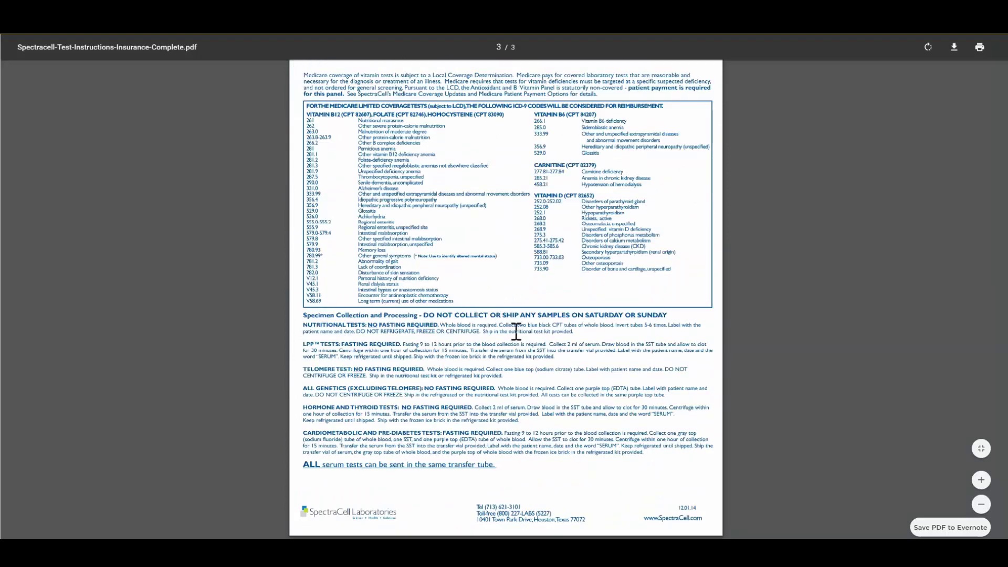
{"action": "scroll", "coordinate": [520, 335], "scroll_direction": "up", "scroll_amount": 10}
{"action": "scroll", "coordinate": [530, 349], "scroll_direction": "up", "scroll_amount": 2}
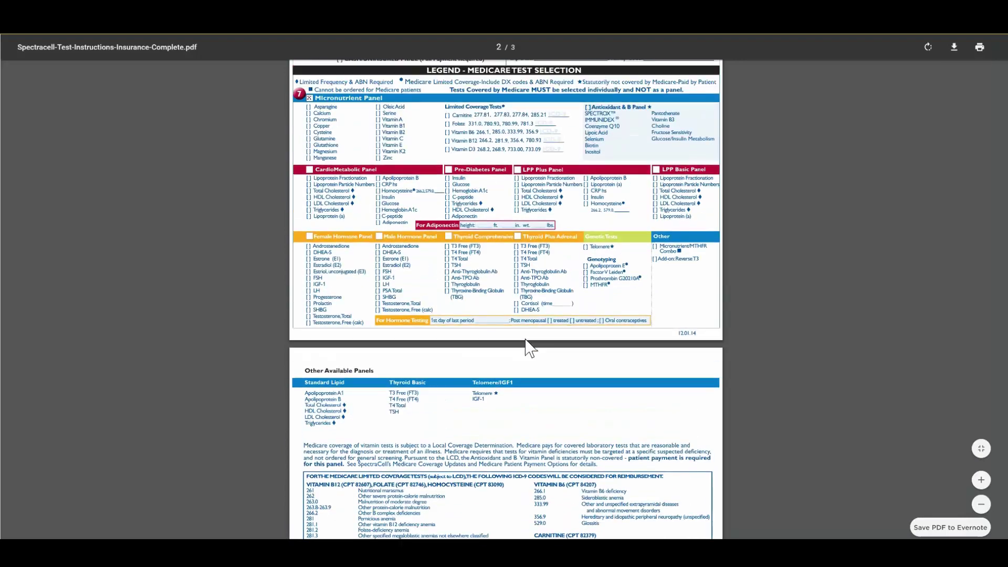
{"action": "scroll", "coordinate": [528, 346], "scroll_direction": "up", "scroll_amount": 1}
{"action": "scroll", "coordinate": [528, 346], "scroll_direction": "up", "scroll_amount": 2}
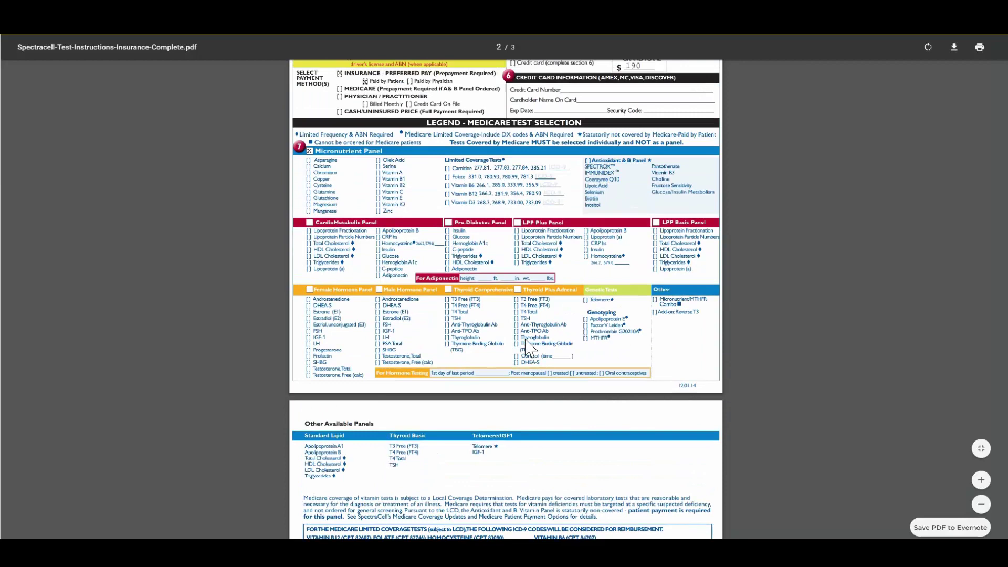
{"action": "scroll", "coordinate": [527, 343], "scroll_direction": "up", "scroll_amount": 3}
{"action": "scroll", "coordinate": [527, 339], "scroll_direction": "up", "scroll_amount": 1}
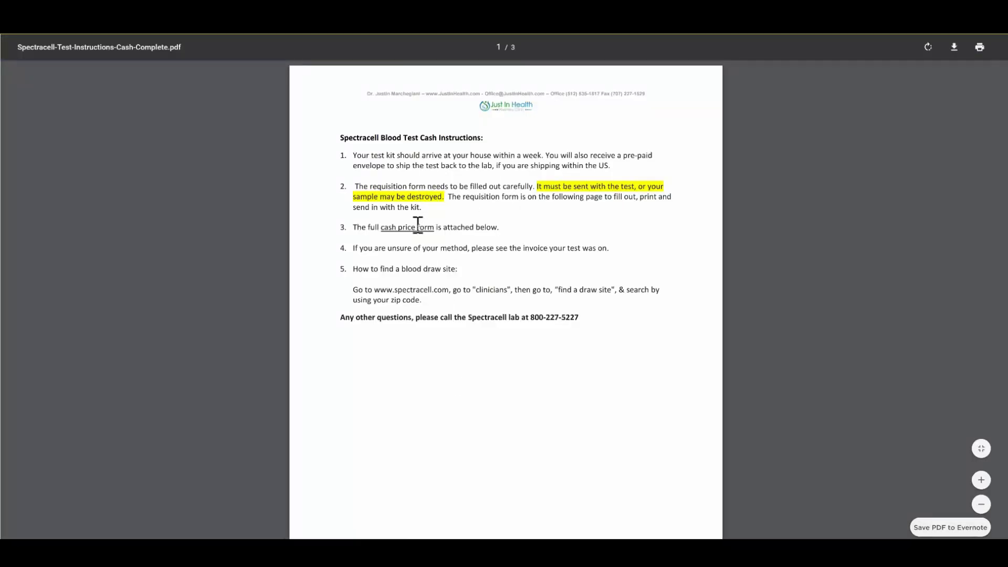
{"action": "scroll", "coordinate": [576, 247], "scroll_direction": "down", "scroll_amount": 2}
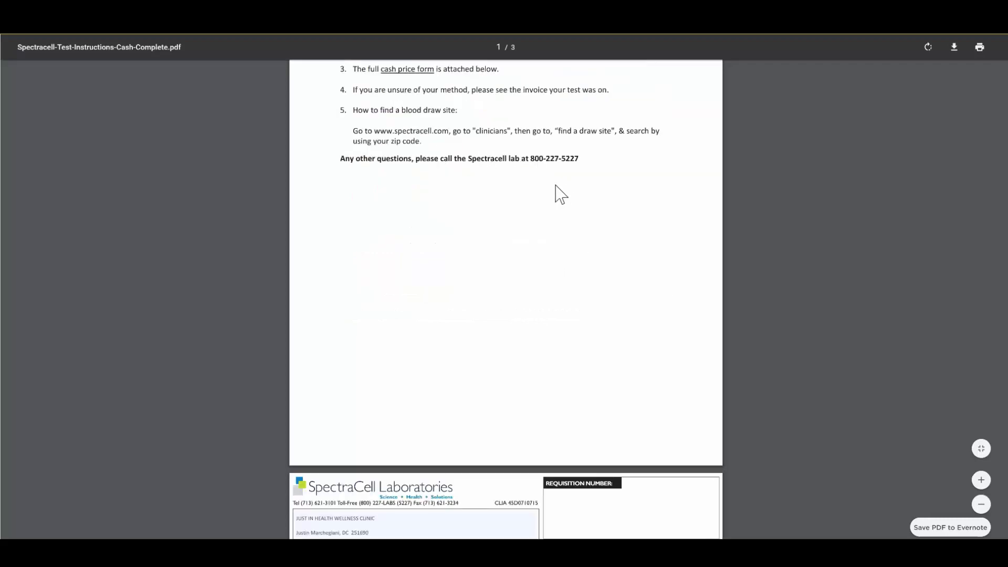
{"action": "scroll", "coordinate": [552, 118], "scroll_direction": "down", "scroll_amount": 1}
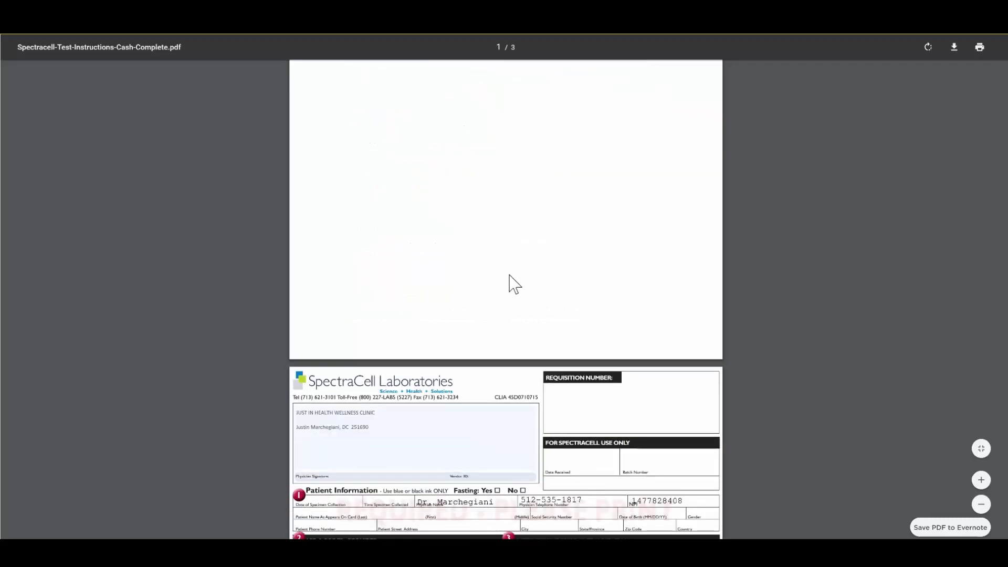
{"action": "scroll", "coordinate": [511, 284], "scroll_direction": "down", "scroll_amount": 2}
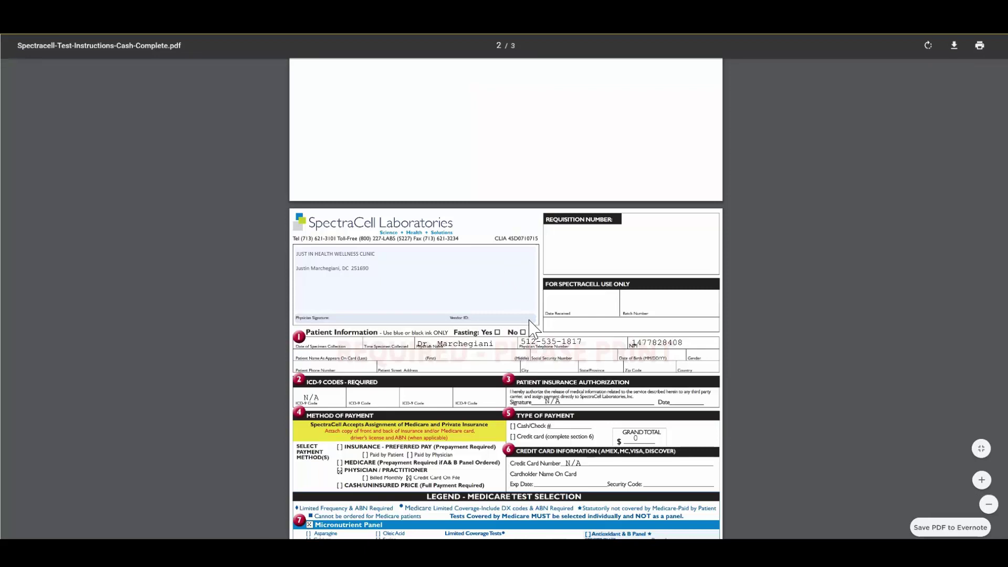
{"action": "scroll", "coordinate": [544, 288], "scroll_direction": "down", "scroll_amount": 1}
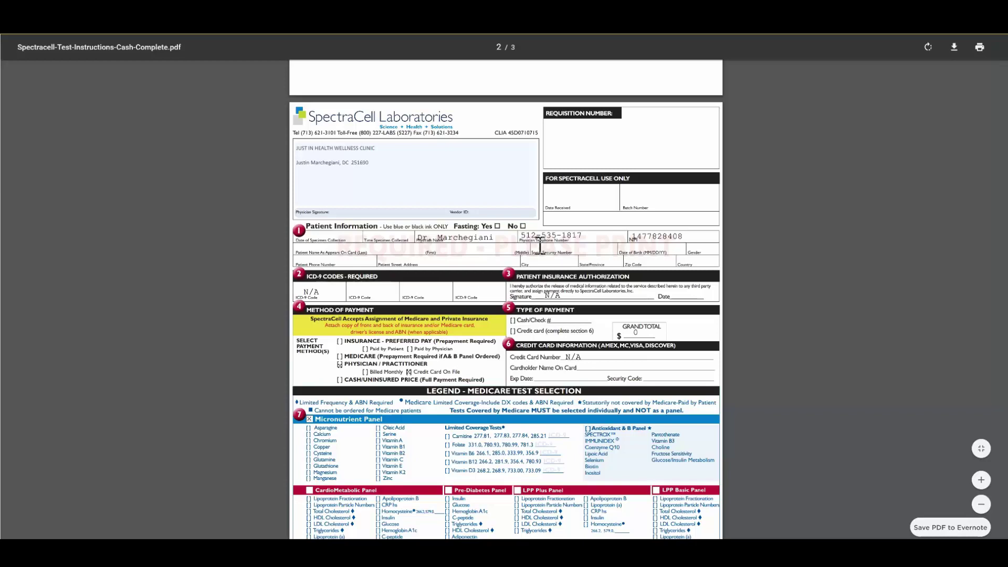
{"action": "scroll", "coordinate": [497, 287], "scroll_direction": "down", "scroll_amount": 1}
{"action": "scroll", "coordinate": [497, 287], "scroll_direction": "down", "scroll_amount": 2}
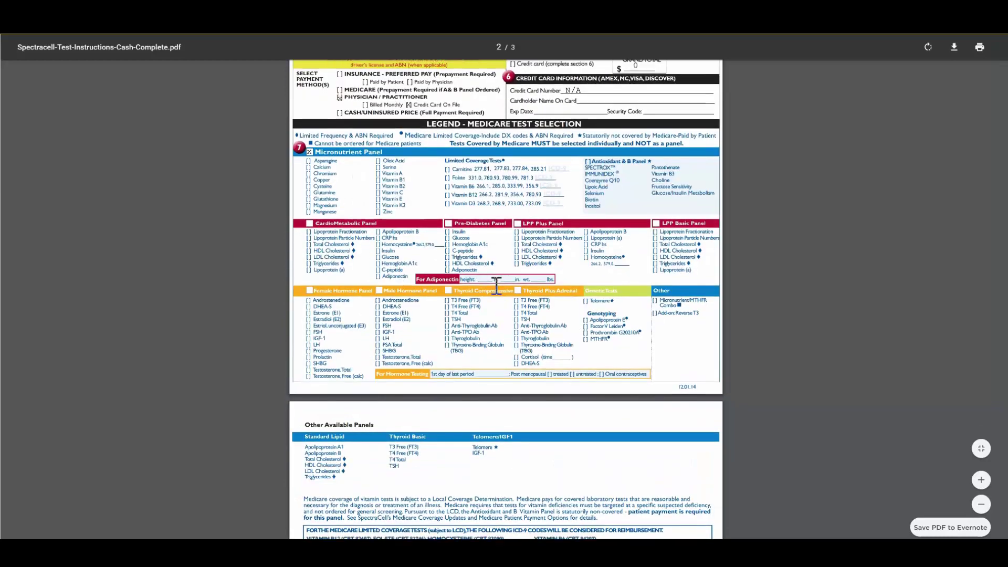
{"action": "scroll", "coordinate": [491, 309], "scroll_direction": "down", "scroll_amount": 3}
{"action": "scroll", "coordinate": [532, 335], "scroll_direction": "down", "scroll_amount": 2}
{"action": "scroll", "coordinate": [528, 360], "scroll_direction": "down", "scroll_amount": 2}
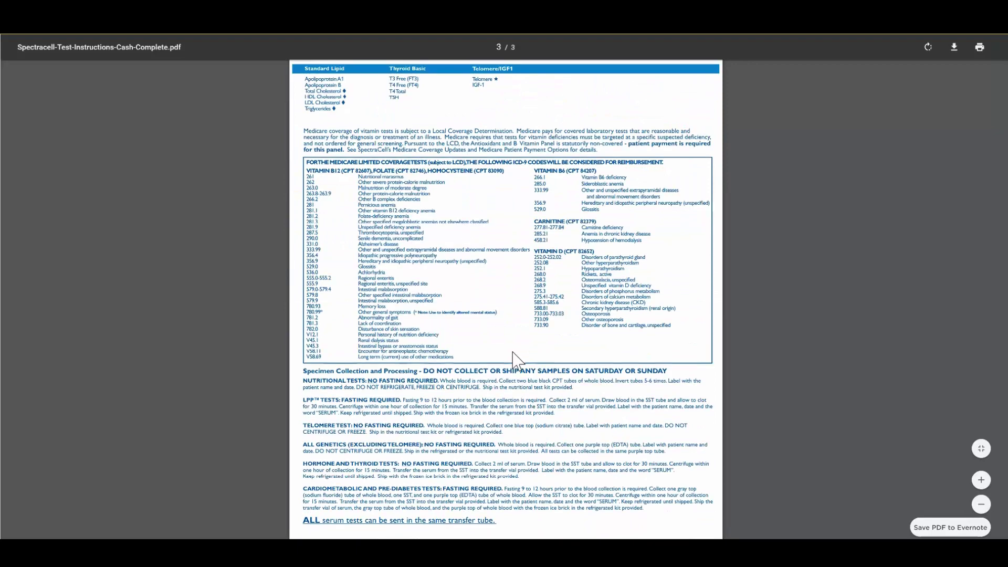
{"action": "scroll", "coordinate": [528, 362], "scroll_direction": "down", "scroll_amount": 1}
{"action": "scroll", "coordinate": [519, 391], "scroll_direction": "up", "scroll_amount": 1}
{"action": "scroll", "coordinate": [519, 391], "scroll_direction": "up", "scroll_amount": 3}
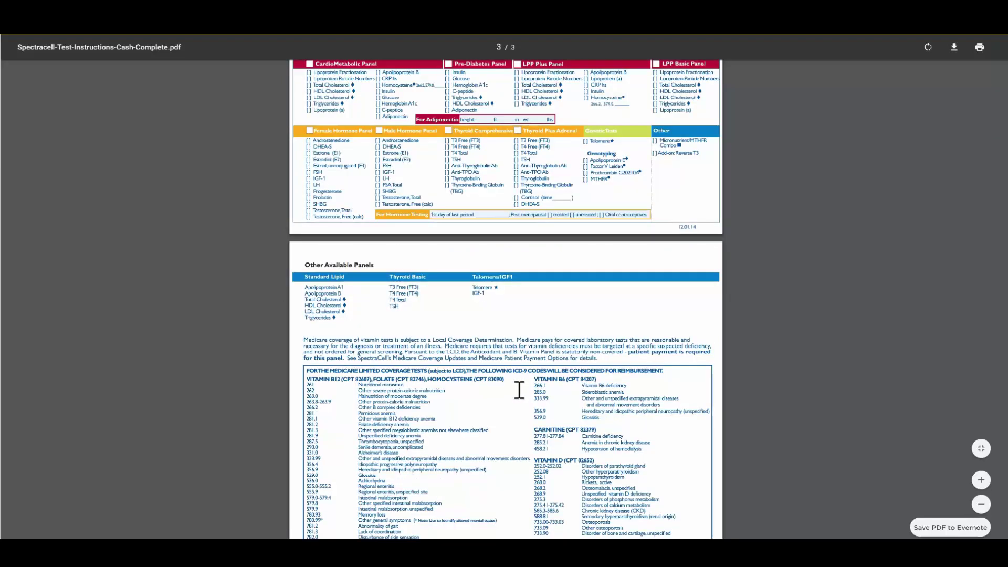
{"action": "scroll", "coordinate": [519, 391], "scroll_direction": "up", "scroll_amount": 3}
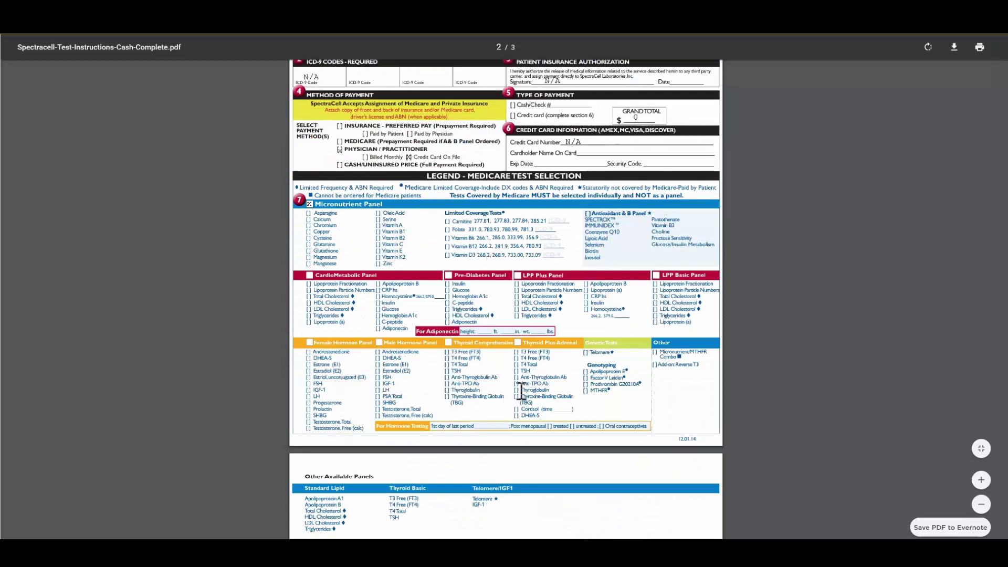
{"action": "scroll", "coordinate": [520, 394], "scroll_direction": "up", "scroll_amount": 2}
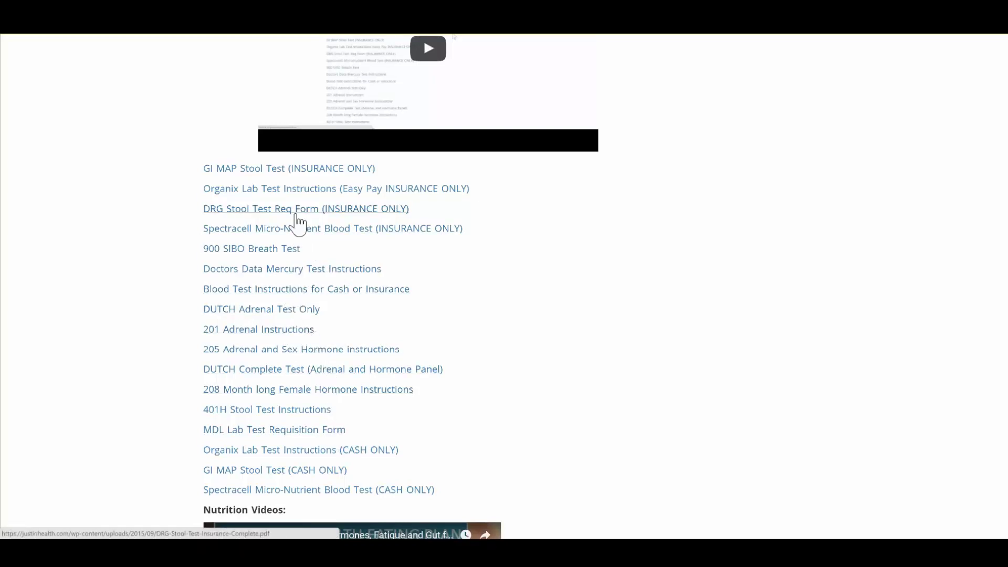
View the Doctors Data Mercury Test Instructions PDF from the resources list
{"action": "left_click", "coordinate": [228, 272]}
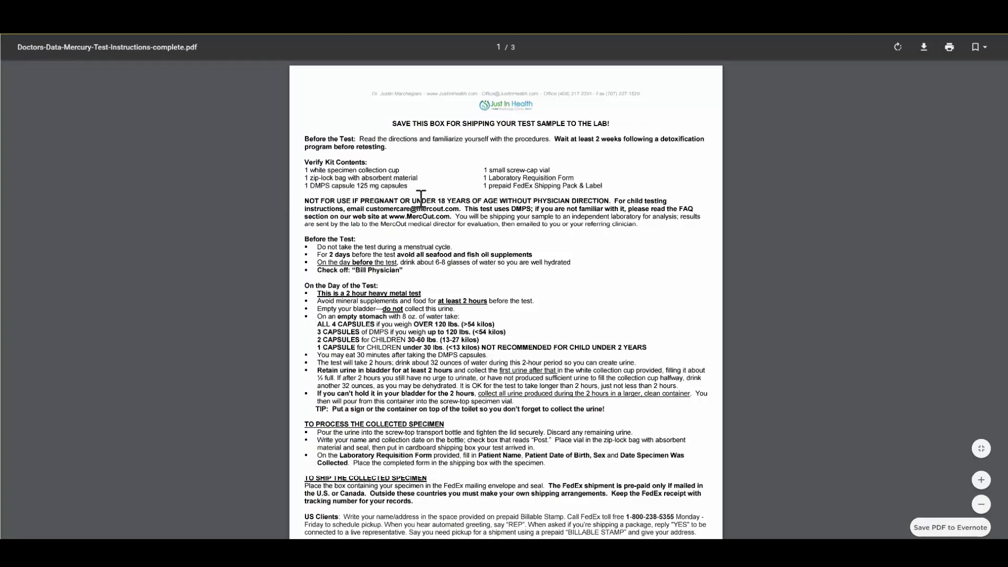
{"action": "scroll", "coordinate": [421, 199], "scroll_direction": "down", "scroll_amount": 1}
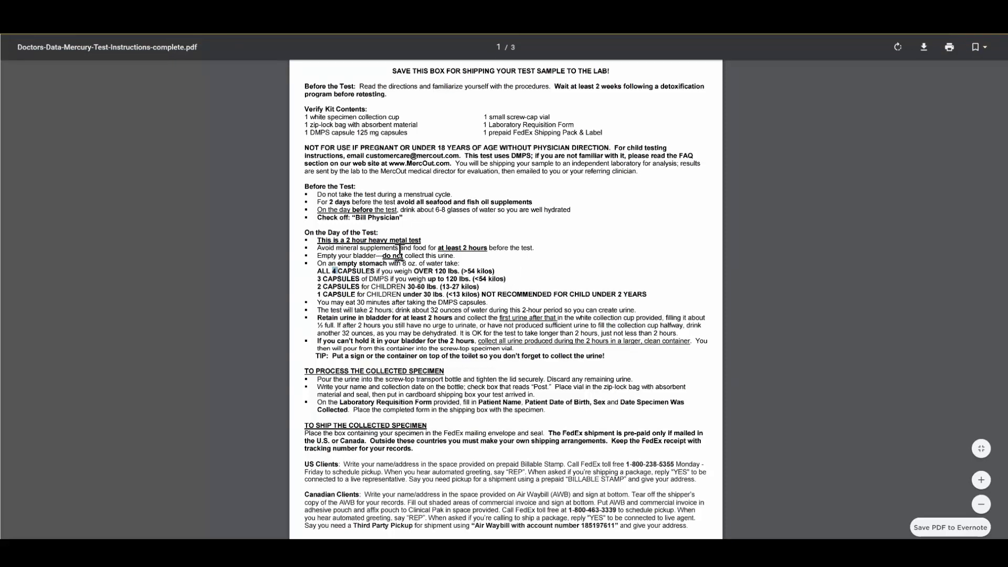
{"action": "scroll", "coordinate": [527, 258], "scroll_direction": "down", "scroll_amount": 1}
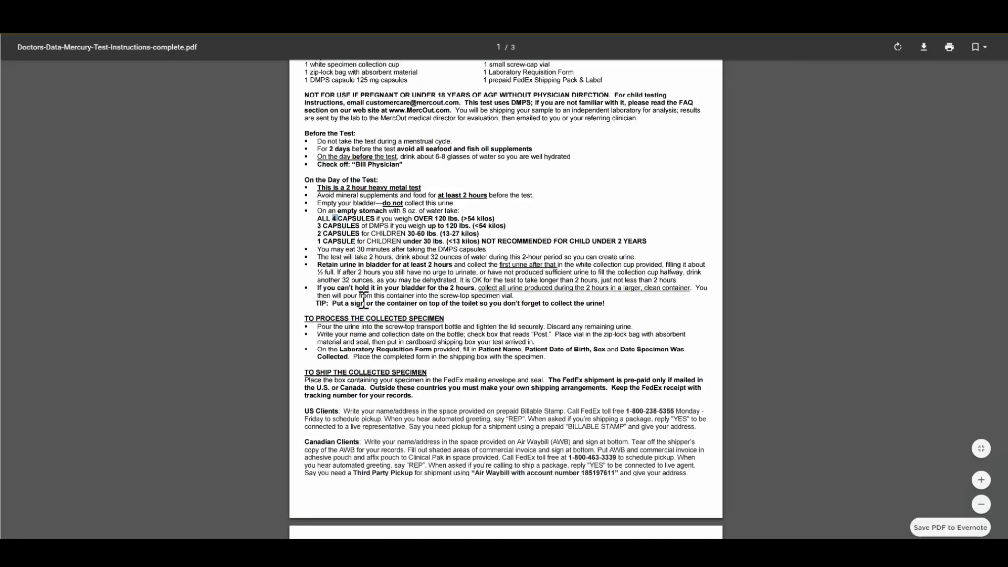
{"action": "scroll", "coordinate": [363, 301], "scroll_direction": "up", "scroll_amount": 1}
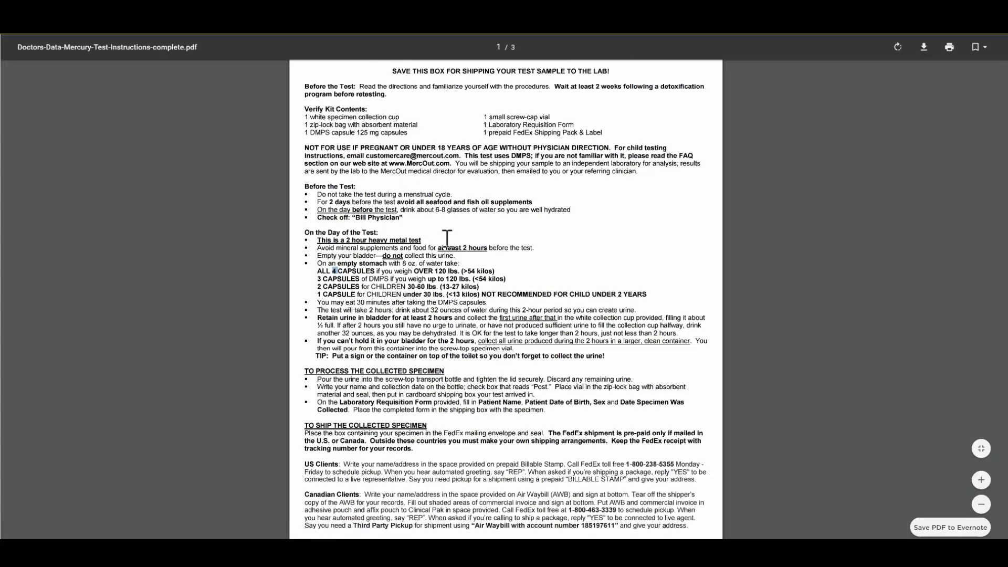
{"action": "left_click_drag", "start_coordinate": [331, 369], "coordinate": [413, 371]}
{"action": "left_click", "coordinate": [411, 370]}
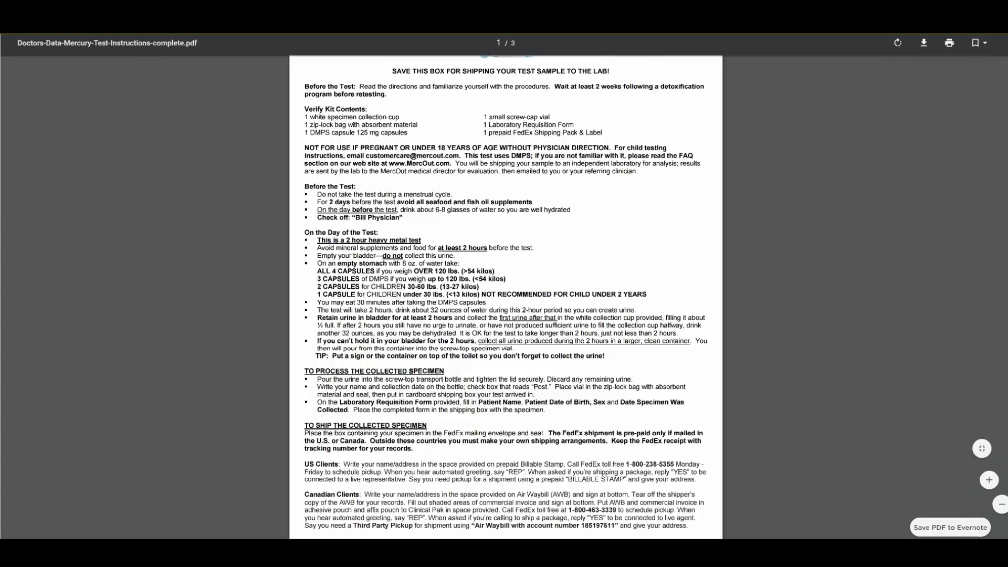
{"action": "scroll", "coordinate": [272, 509], "scroll_direction": "down", "scroll_amount": 1}
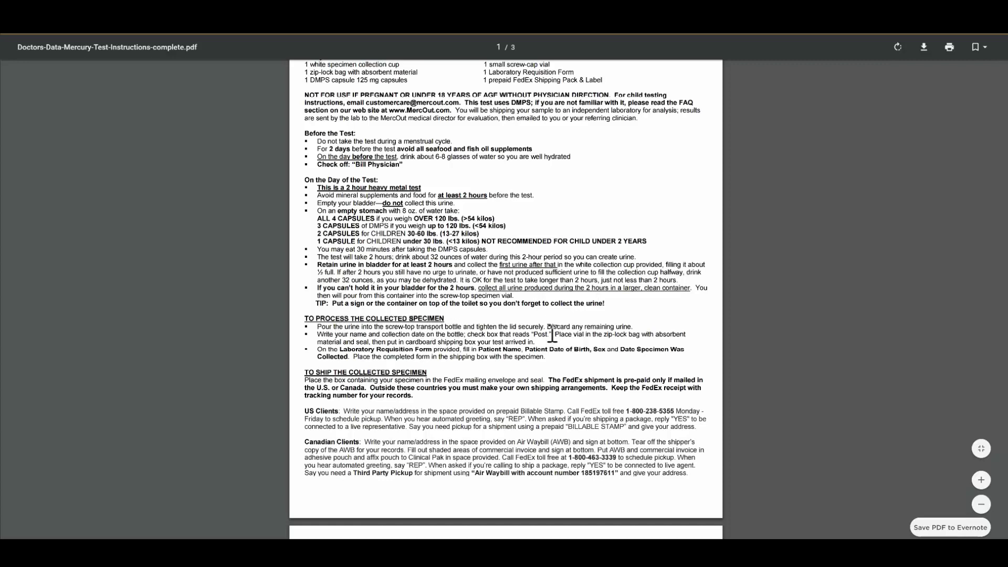
{"action": "left_click_drag", "start_coordinate": [347, 344], "coordinate": [591, 360]}
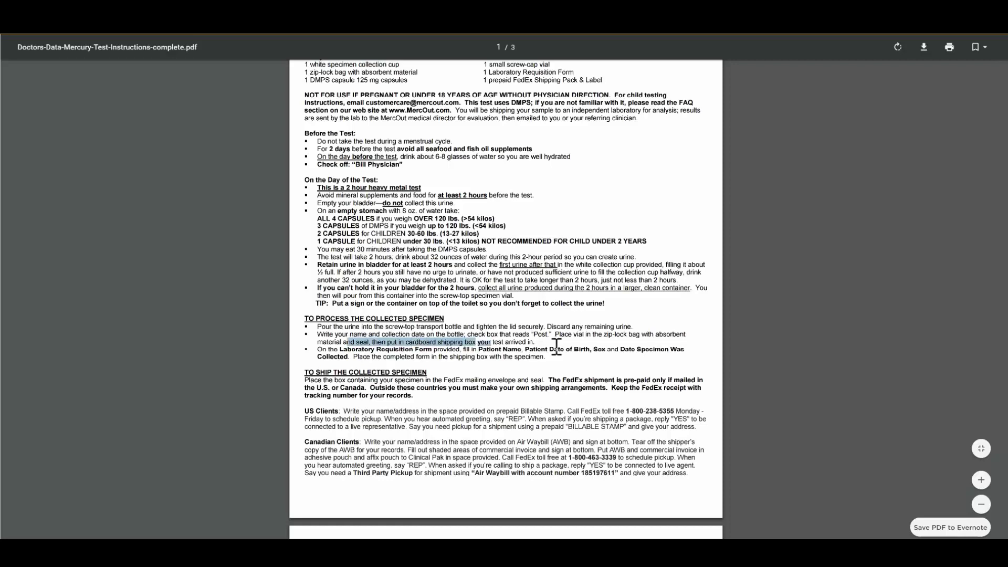
{"action": "left_click", "coordinate": [542, 363], "text": "shift"}
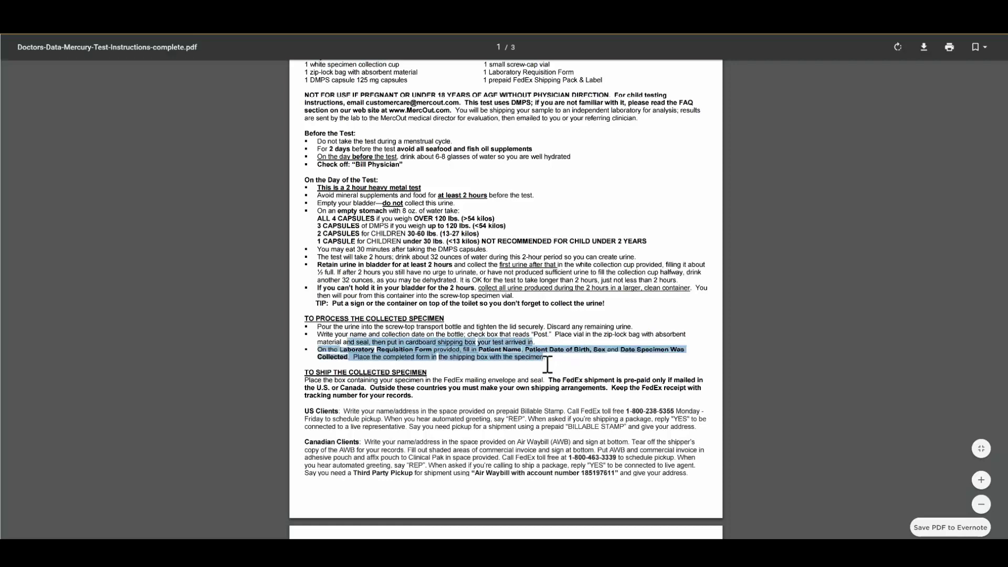
{"action": "left_click", "coordinate": [548, 364]}
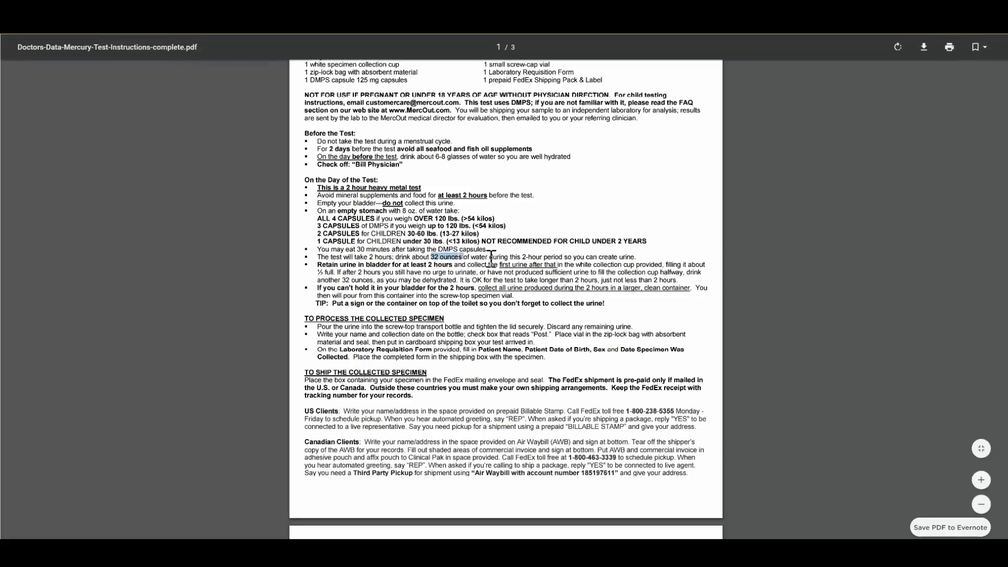
{"action": "left_click_drag", "start_coordinate": [367, 257], "coordinate": [587, 259]}
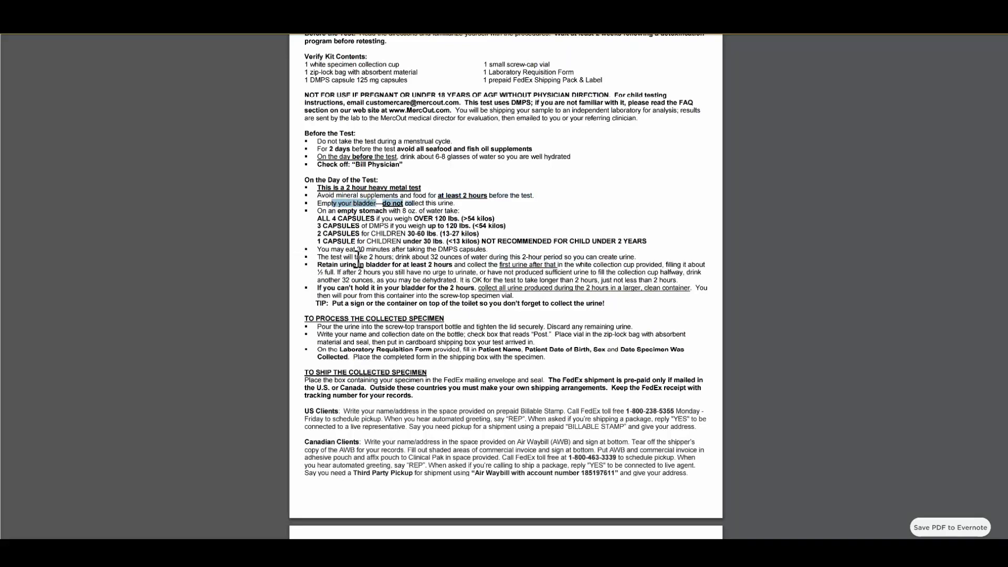
{"action": "mouse_move", "coordinate": [358, 257]}
{"action": "left_mouse_down"}
{"action": "mouse_move", "coordinate": [441, 269]}
{"action": "mouse_move", "coordinate": [442, 258]}
{"action": "mouse_move", "coordinate": [542, 258]}
{"action": "left_mouse_up"}
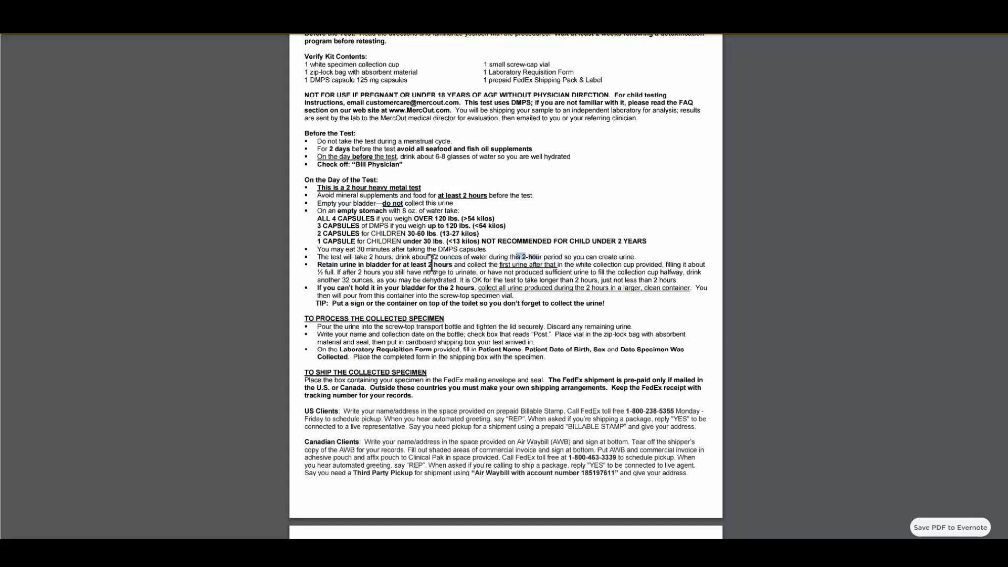
{"action": "left_click_drag", "start_coordinate": [332, 288], "coordinate": [509, 294]}
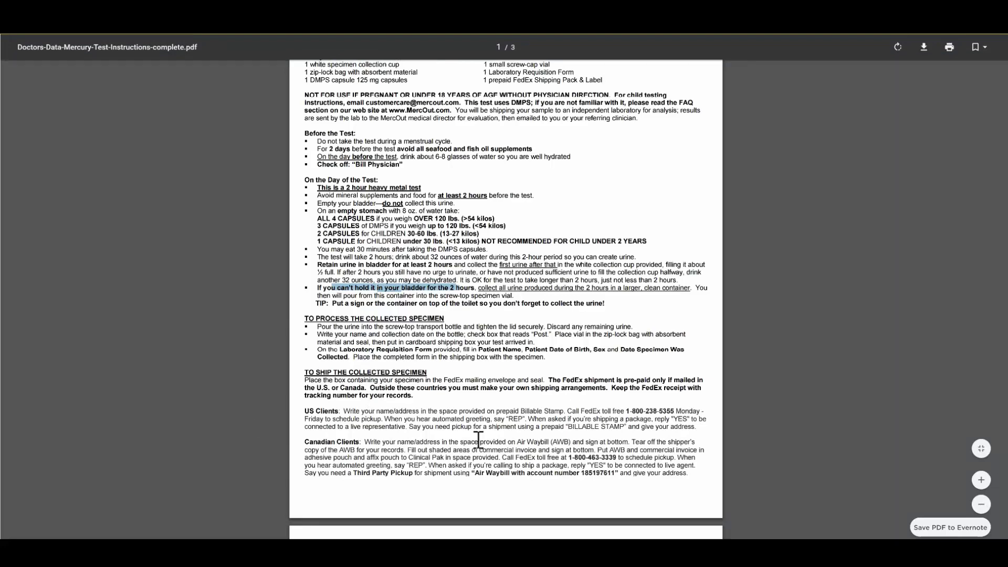
{"action": "scroll", "coordinate": [386, 422], "scroll_direction": "down", "scroll_amount": 1}
{"action": "scroll", "coordinate": [390, 419], "scroll_direction": "down", "scroll_amount": 1}
{"action": "scroll", "coordinate": [396, 417], "scroll_direction": "down", "scroll_amount": 1}
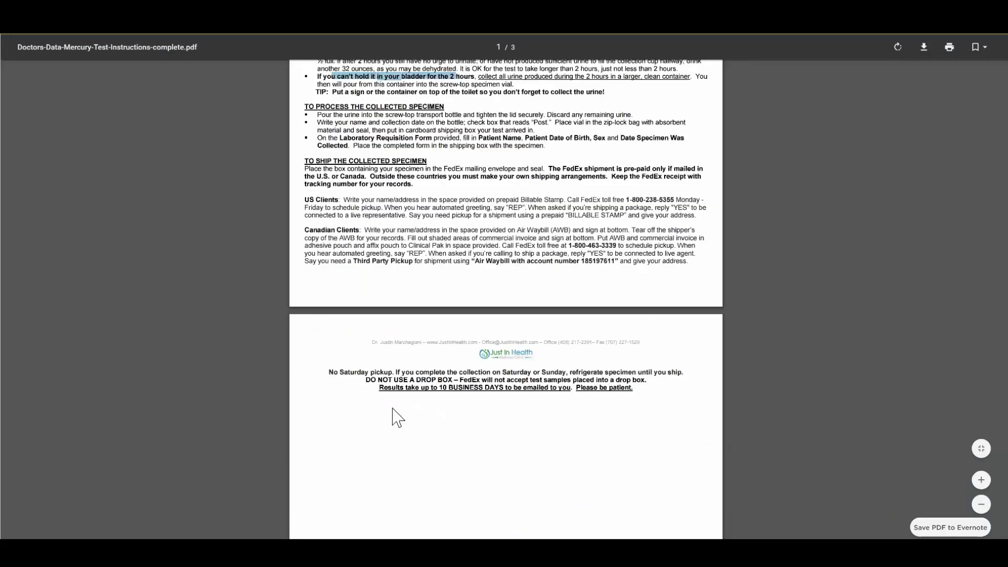
{"action": "scroll", "coordinate": [392, 410], "scroll_direction": "down", "scroll_amount": 1}
{"action": "scroll", "coordinate": [394, 416], "scroll_direction": "down", "scroll_amount": 1}
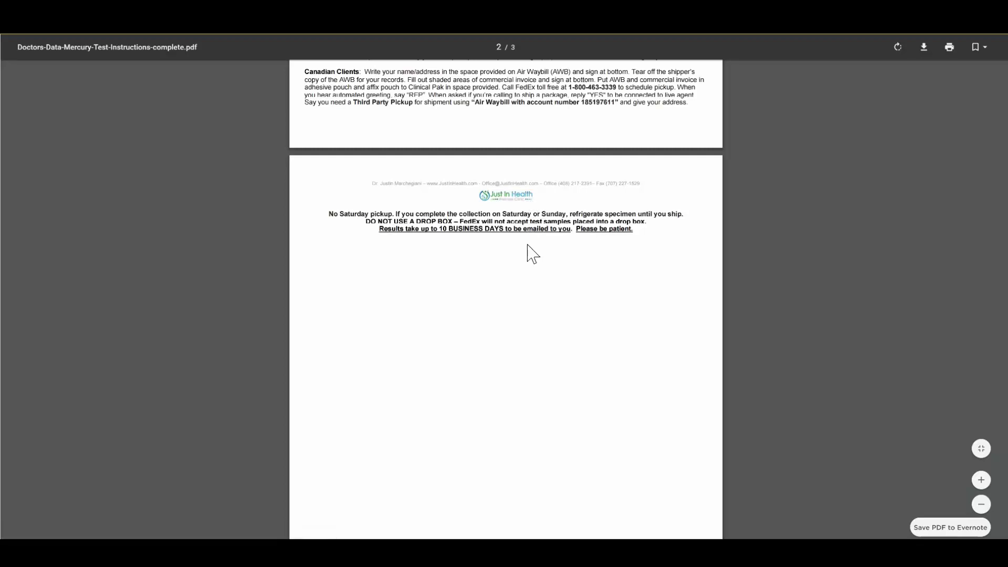
{"action": "scroll", "coordinate": [507, 251], "scroll_direction": "up", "scroll_amount": 1}
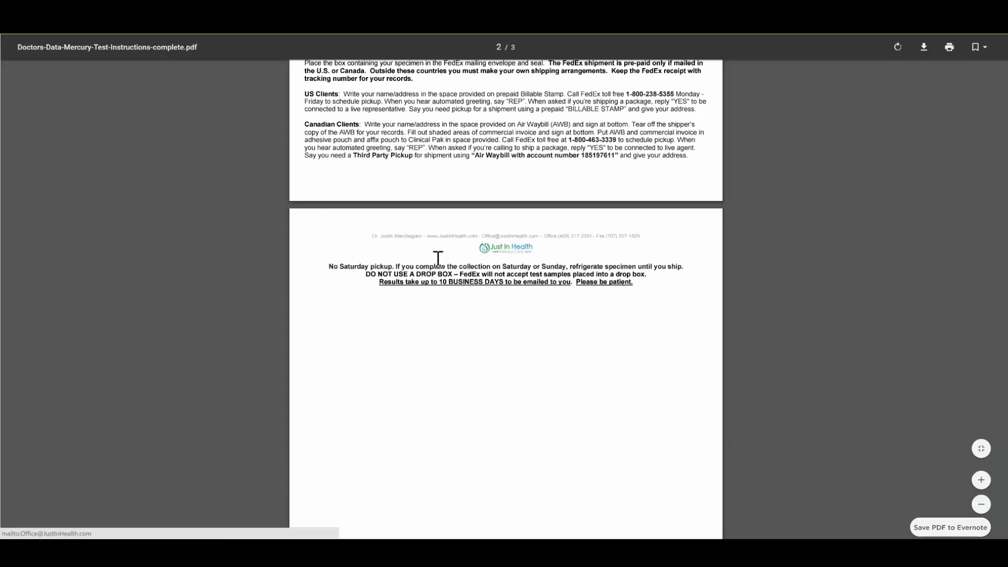
{"action": "scroll", "coordinate": [438, 264], "scroll_direction": "up", "scroll_amount": 1}
{"action": "scroll", "coordinate": [437, 264], "scroll_direction": "up", "scroll_amount": 1}
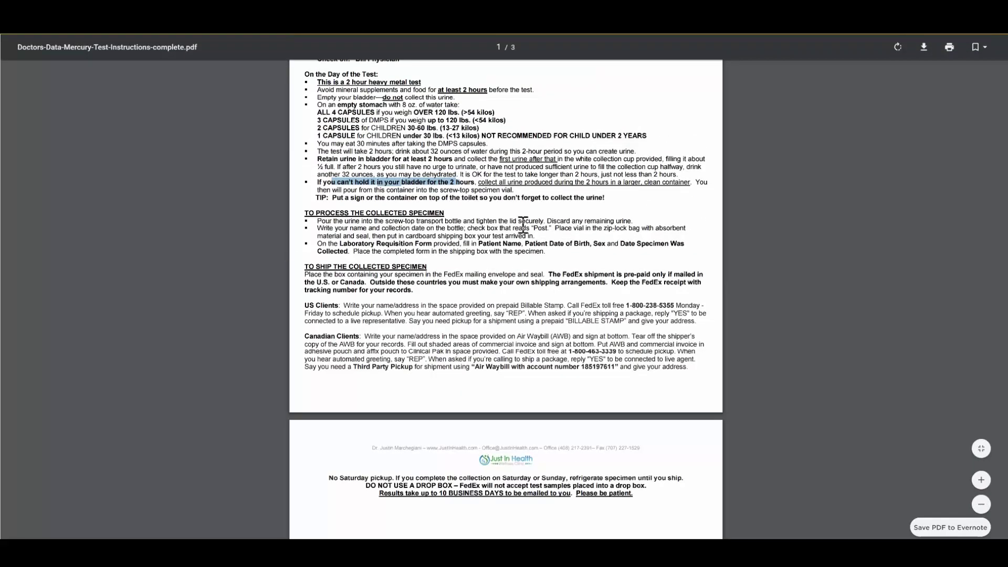
{"action": "scroll", "coordinate": [506, 278], "scroll_direction": "up", "scroll_amount": 3}
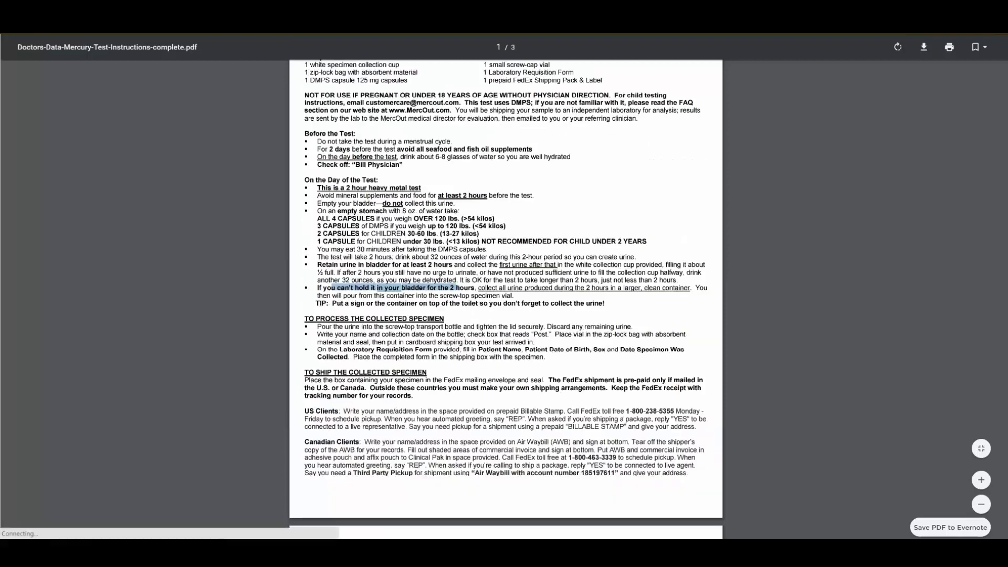